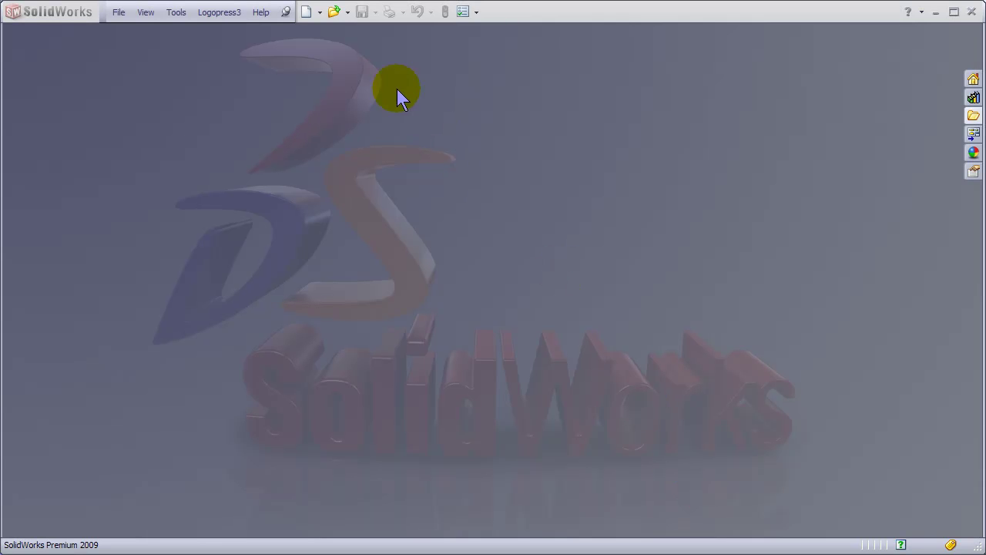
Open the IGES file mfm 155.igs from the MFM 155 folder
click(332, 11)
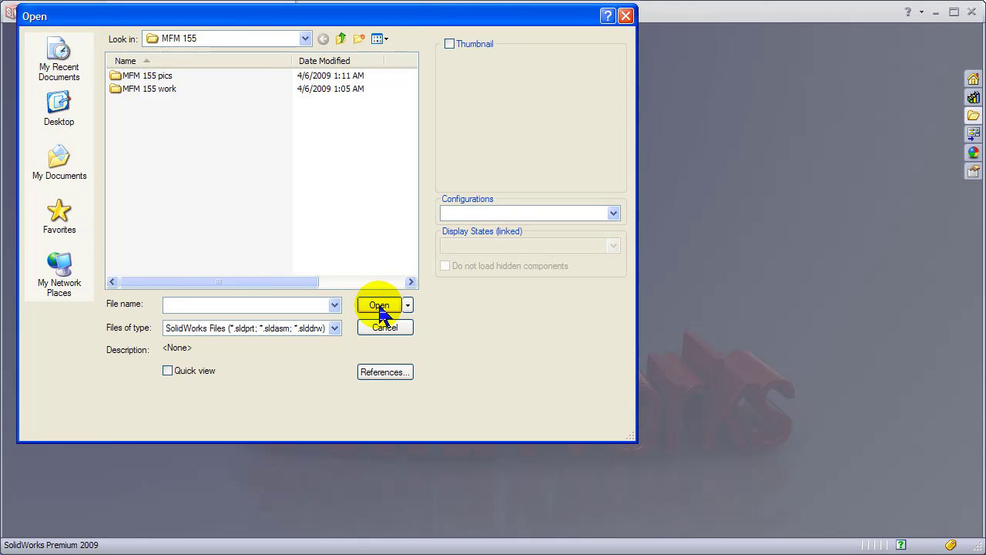
click(335, 327)
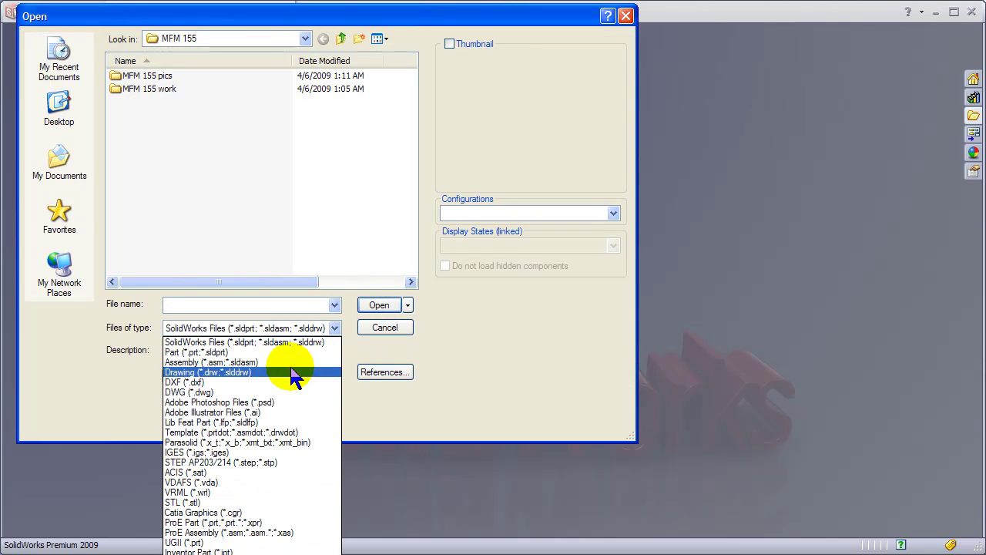
click(221, 452)
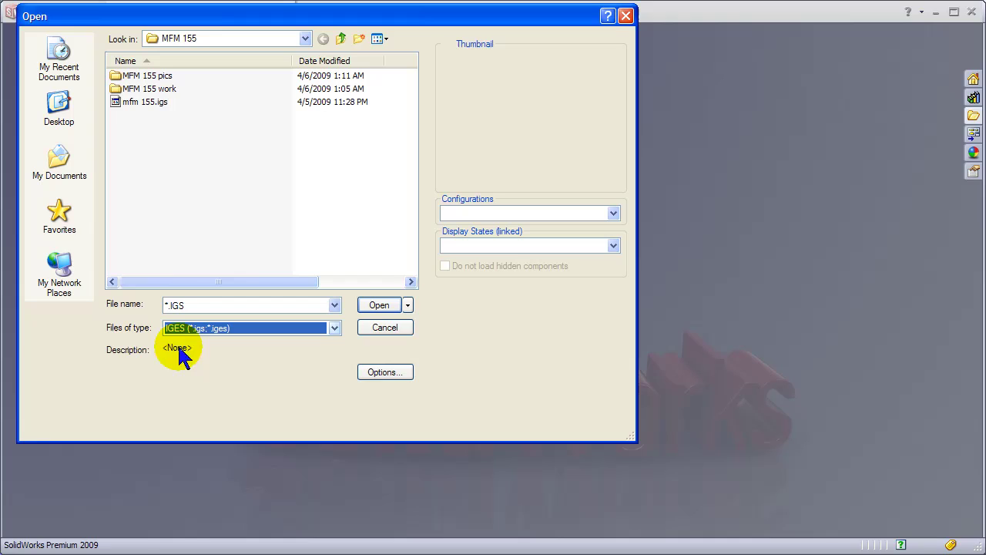
click(141, 101)
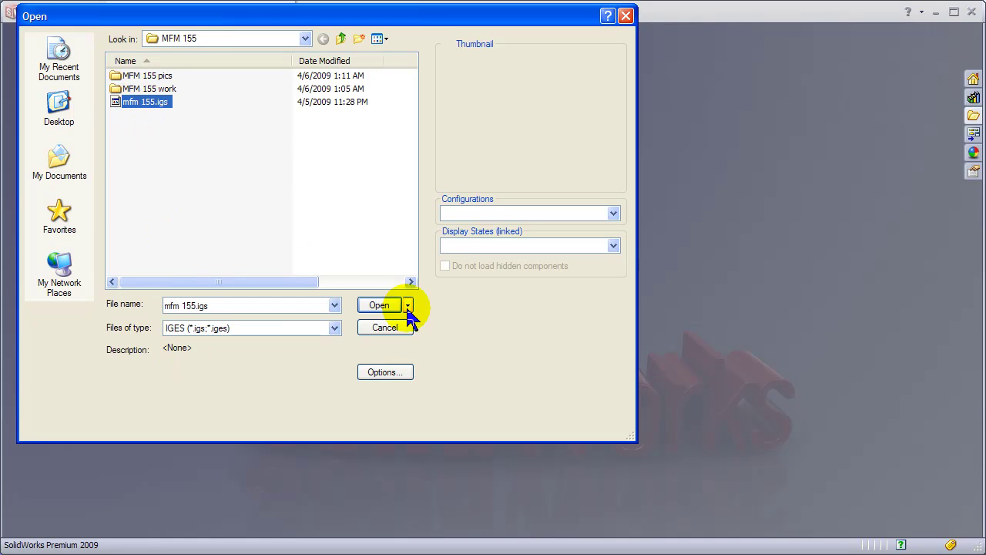
click(384, 306)
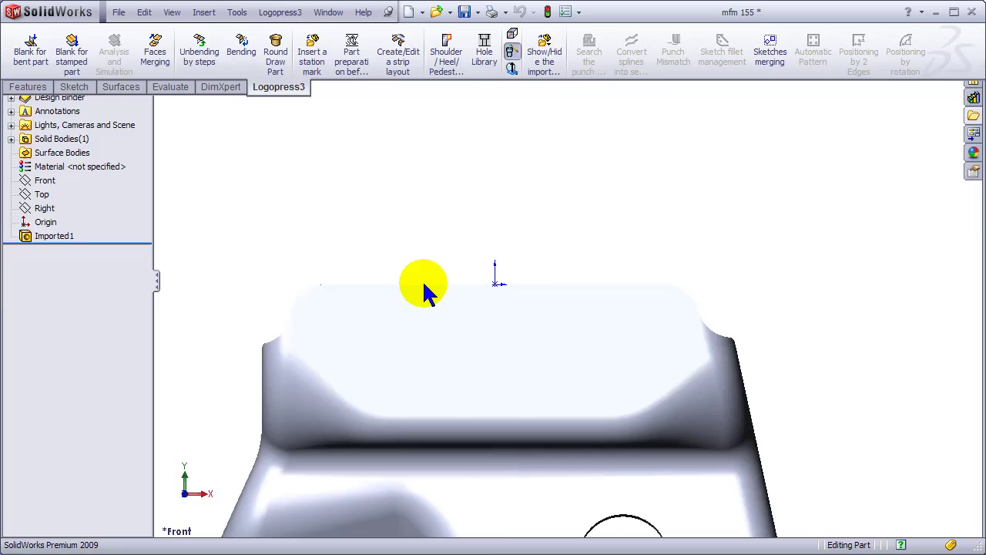
Save the imported stamped part as mfm 155.SLDPRT in the MFM 155 folder
middle_drag(497, 307, 613, 211)
scroll(521, 223, down, 3)
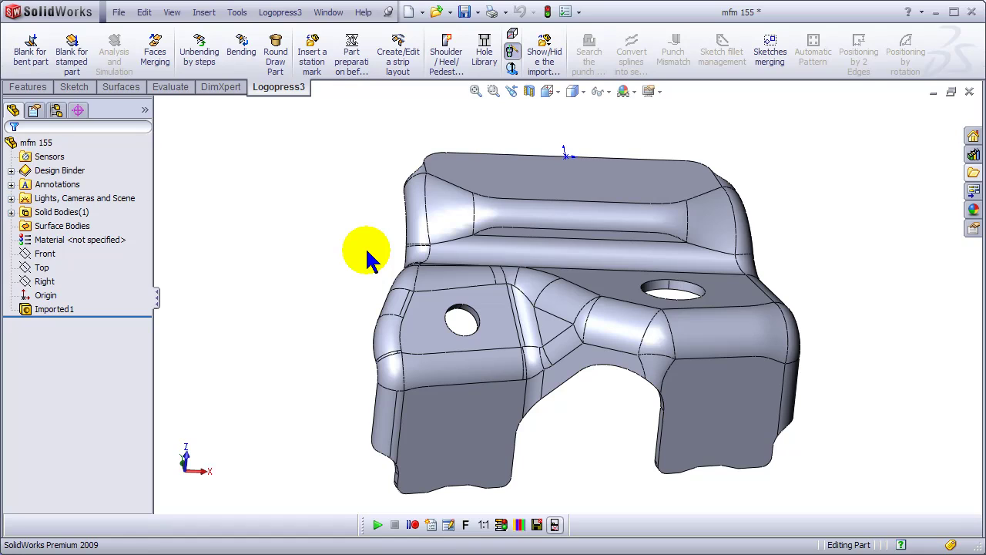
click(463, 12)
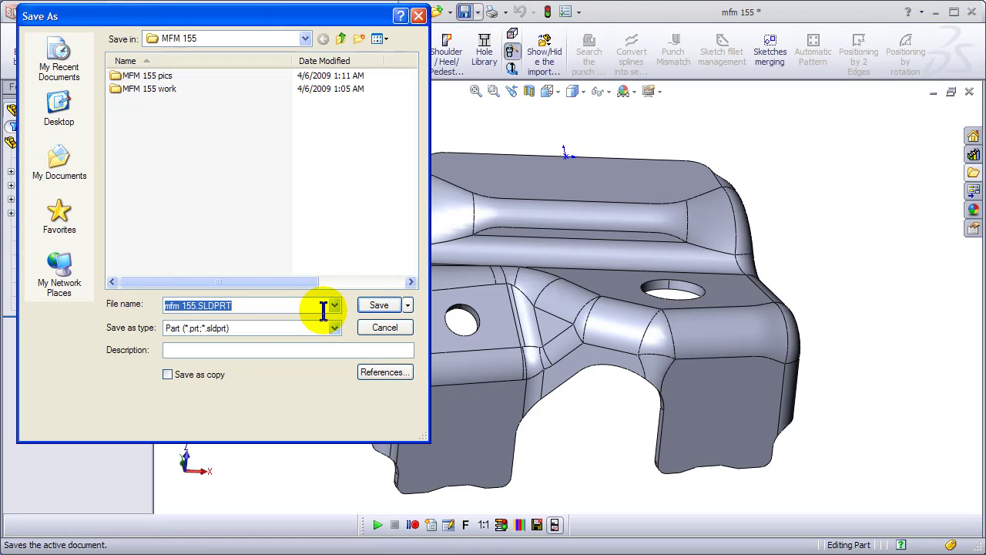
click(379, 306)
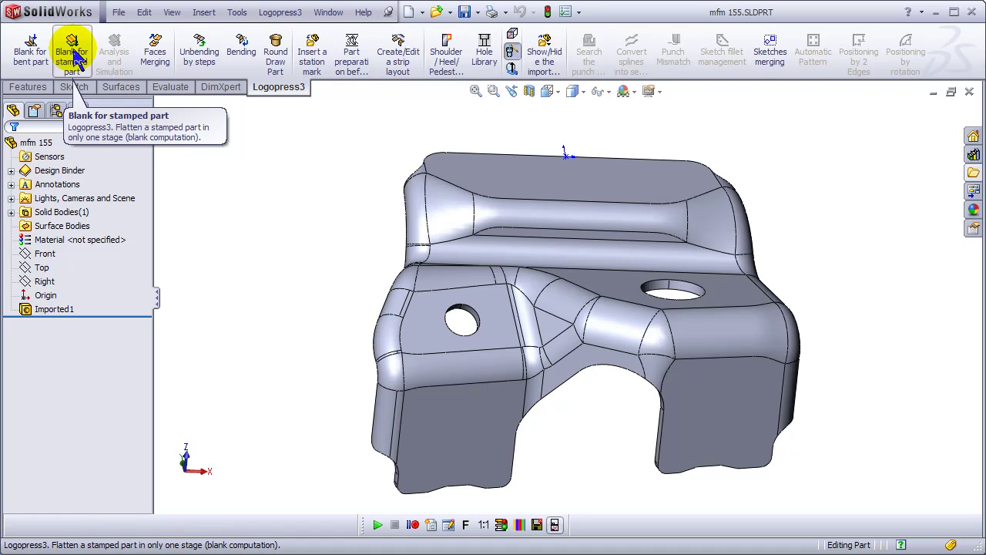
Start a Blank for stamped part feature with the long straight edge of the upper flange as the starting/pinching entity
click(73, 58)
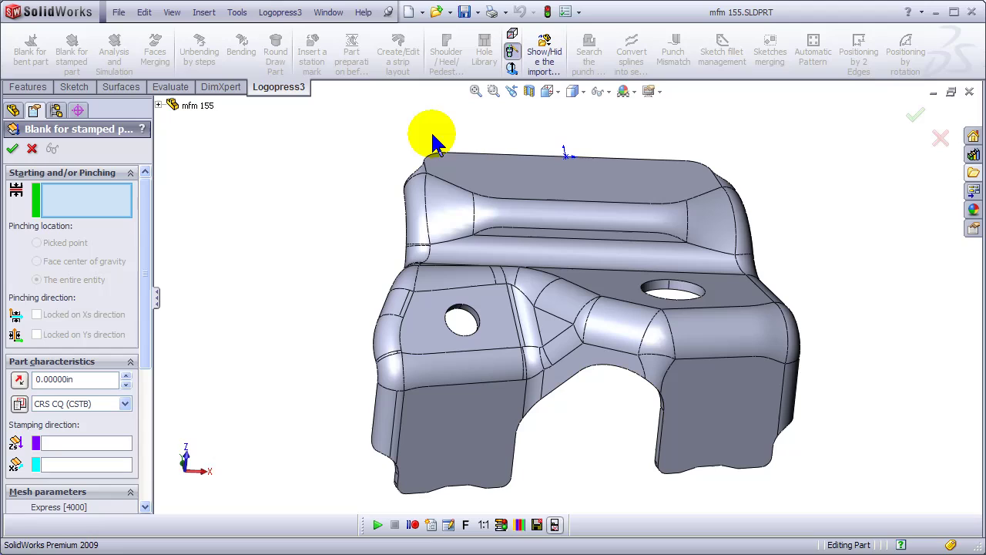
click(497, 161)
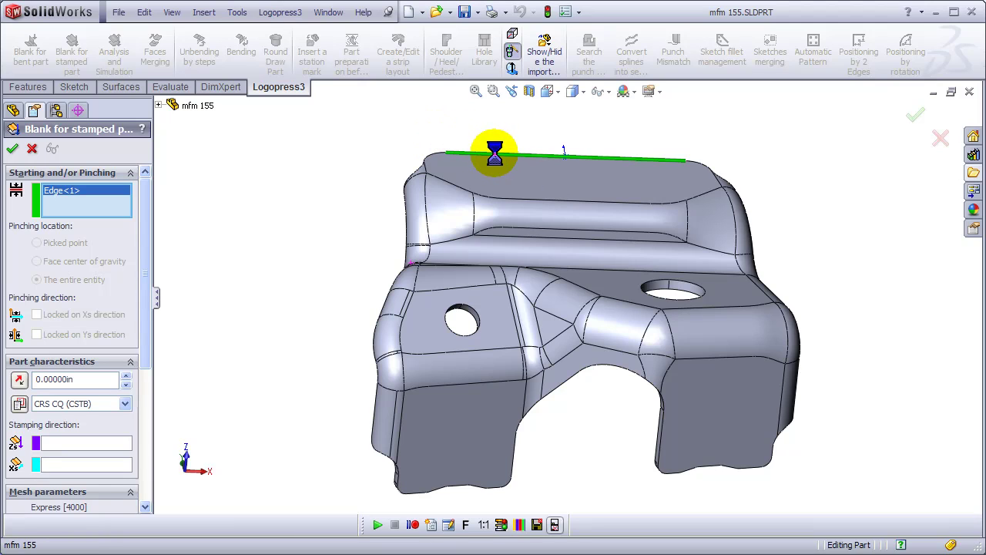
mouse_move(798, 338)
middle_down()
mouse_move(829, 269)
mouse_move(843, 293)
mouse_move(843, 341)
mouse_move(809, 352)
middle_up()
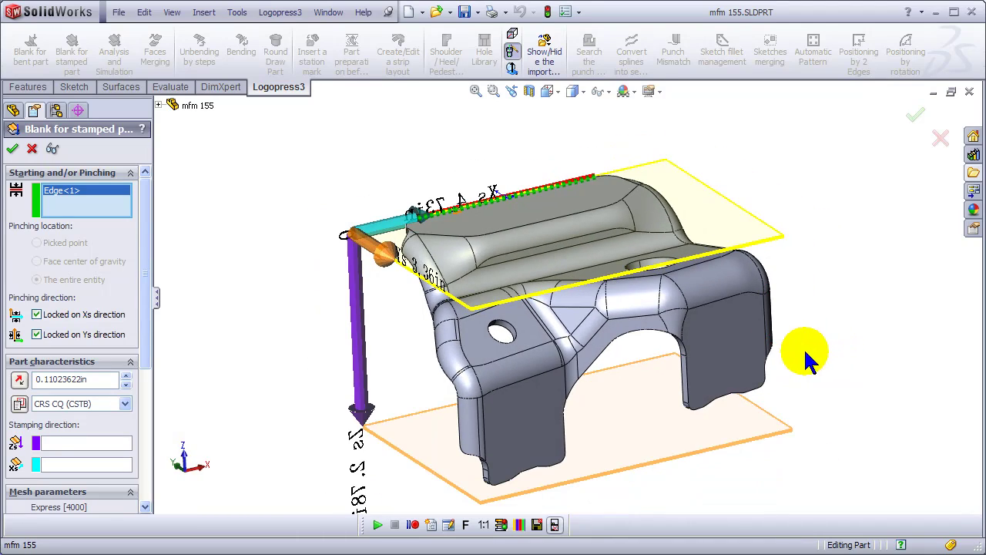
Compute the blank preview with the Express mesh setting and inspect the flattened shape over the part
drag(150, 273, 143, 341)
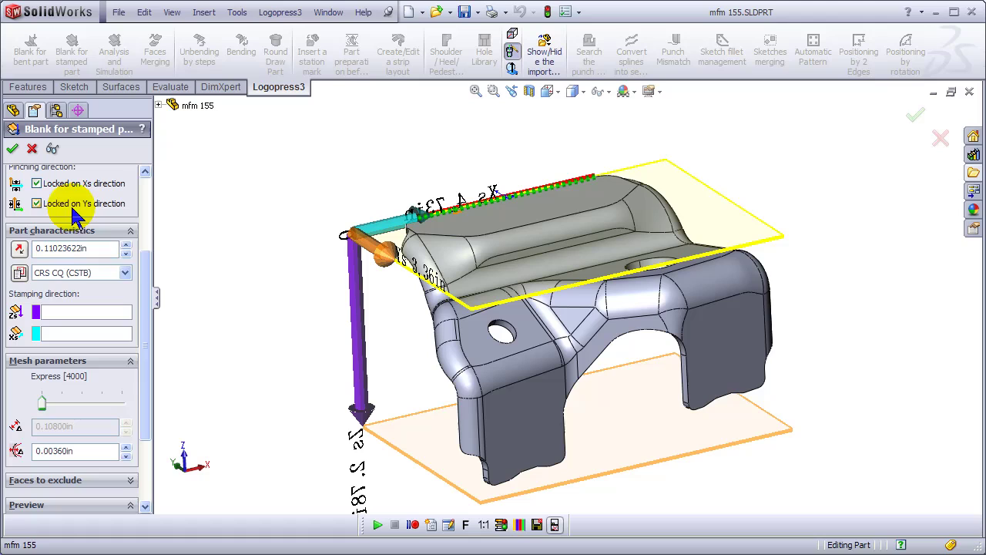
drag(149, 308, 150, 400)
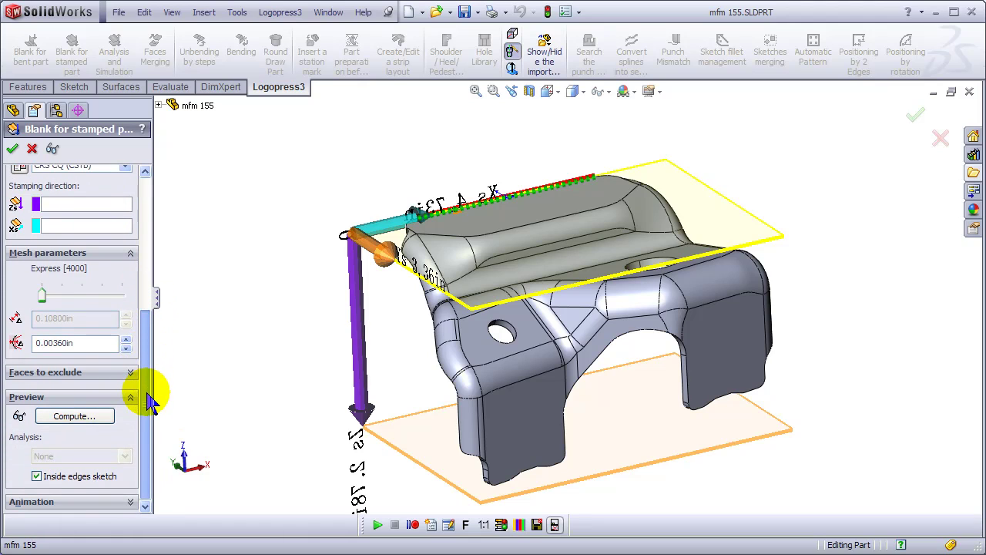
click(68, 418)
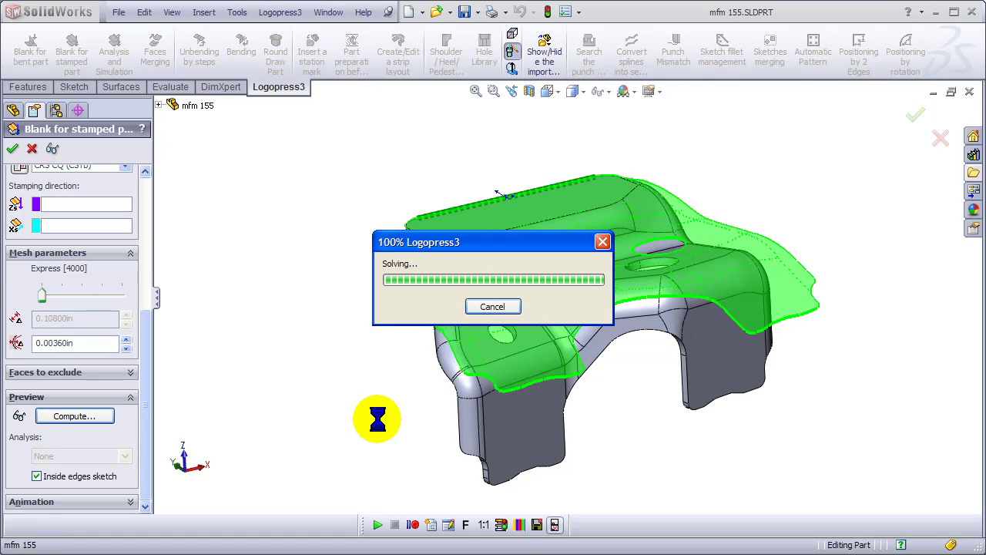
middle_drag(502, 416, 702, 380)
scroll(703, 380, down, 2)
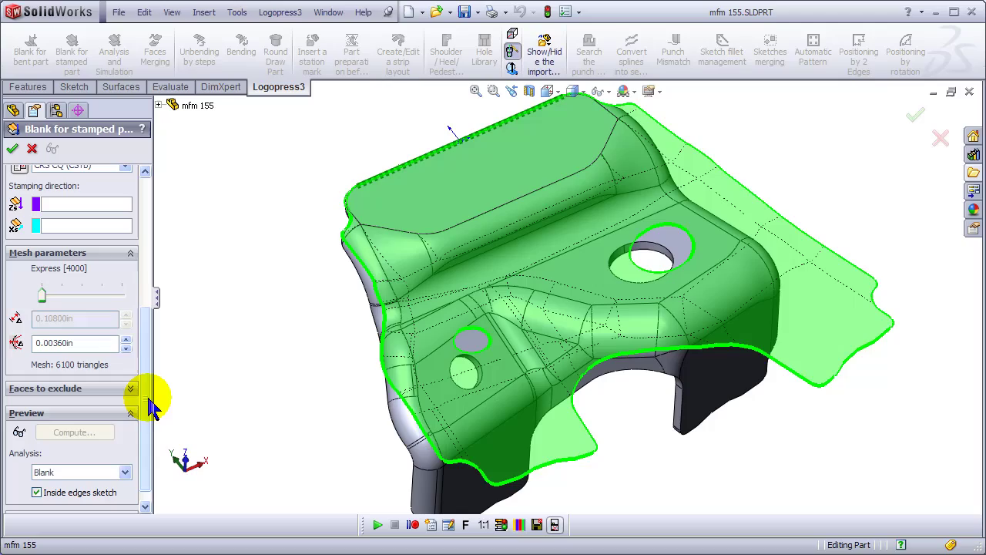
Switch the preview analysis to Mesh and inspect the triangle mesh on the part
scroll(147, 419, down, 1)
click(125, 455)
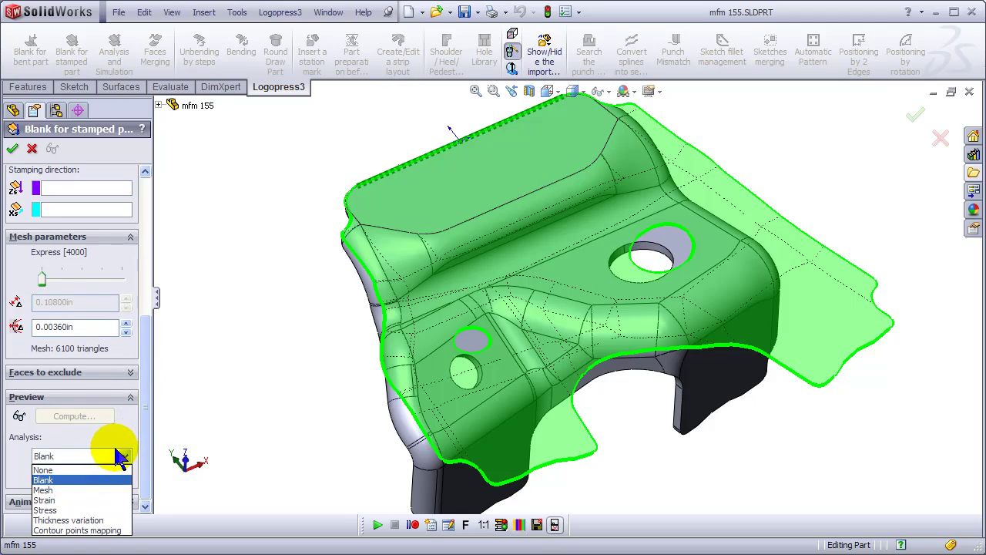
click(67, 489)
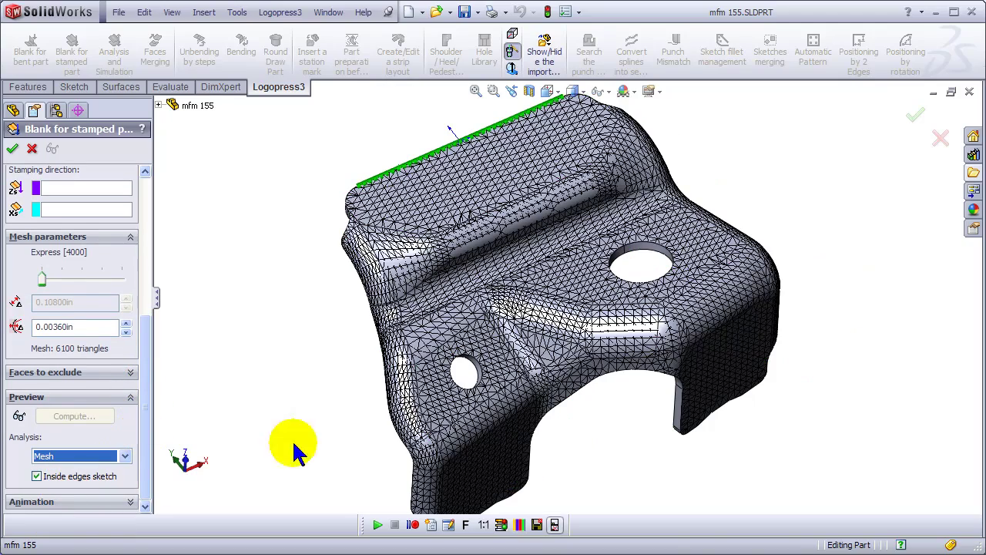
mouse_move(543, 373)
middle_down()
mouse_move(528, 310)
mouse_move(530, 355)
middle_up()
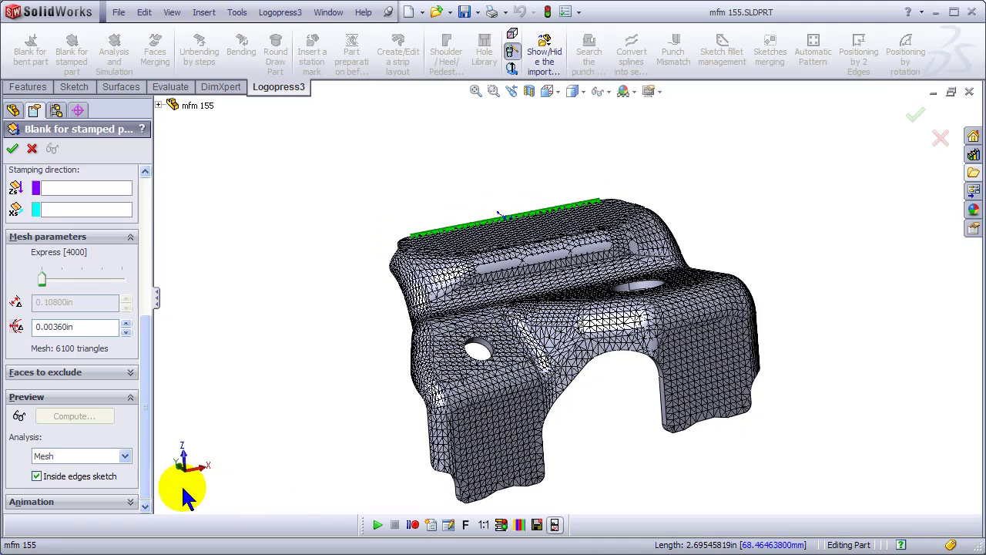
Display the Strain analysis for the part and lower the red limit of the color scale to 44%
click(125, 457)
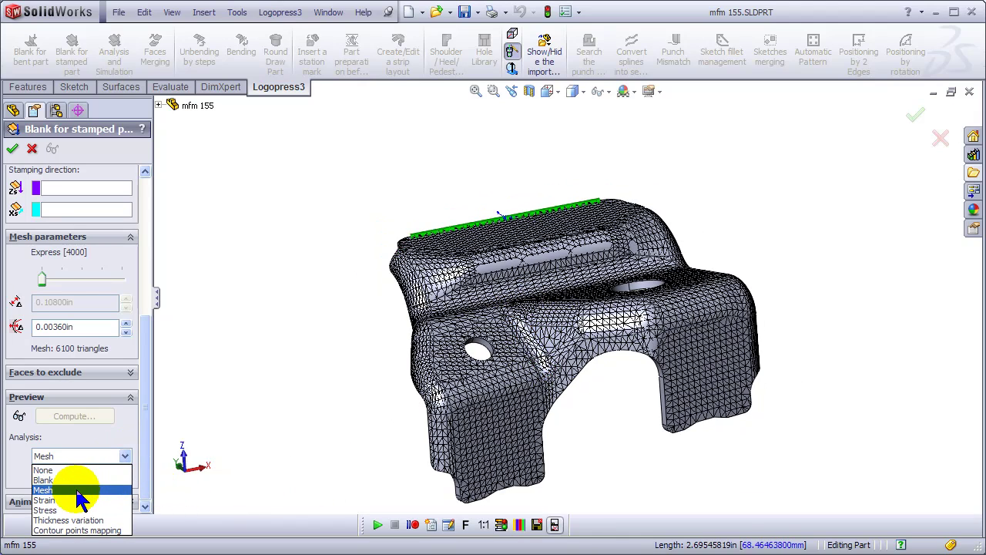
click(71, 501)
mouse_move(583, 423)
middle_down()
mouse_move(583, 405)
mouse_move(577, 414)
middle_up()
key(f)
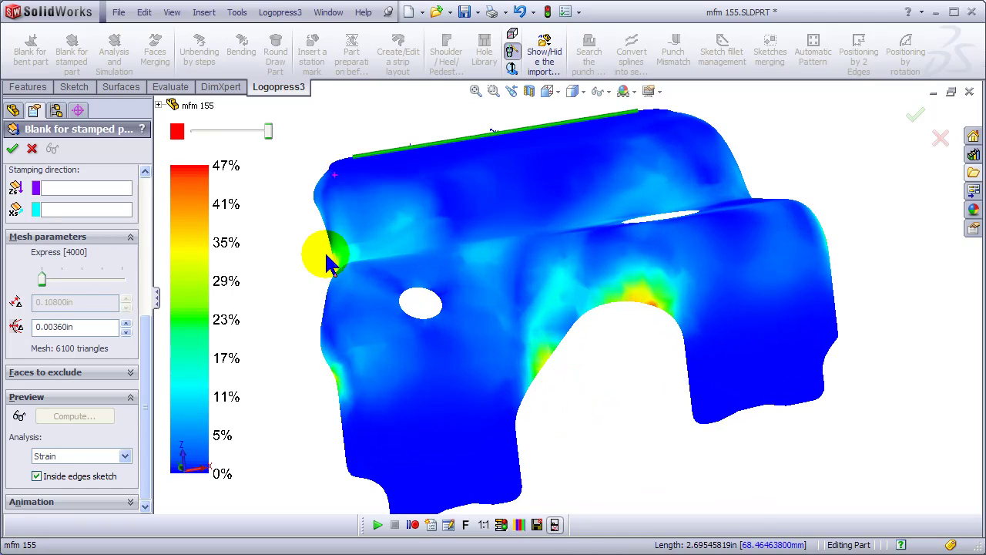
mouse_move(271, 136)
mouse_down()
mouse_move(219, 135)
mouse_move(272, 136)
mouse_up()
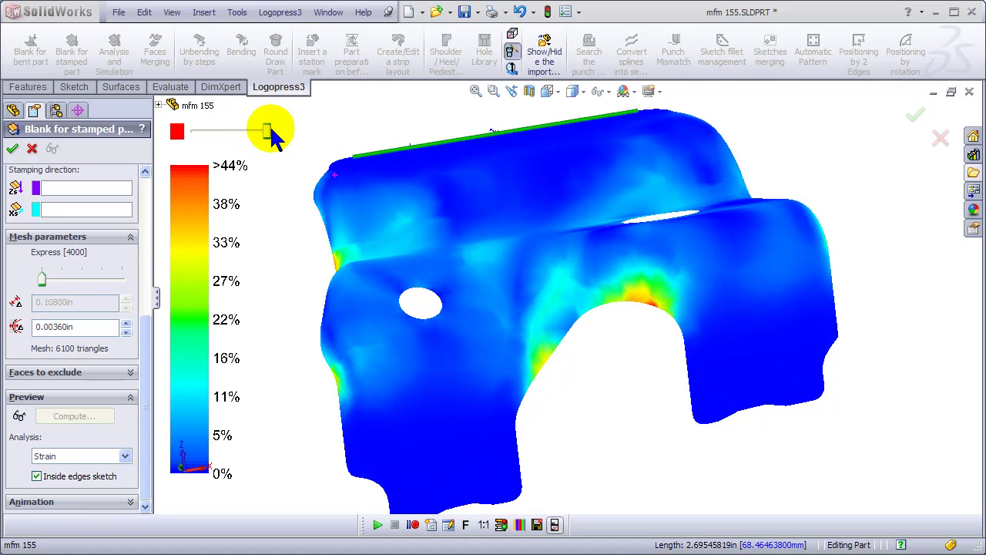
Switch the analysis to Thickness variation to view thinning and thickening across the part
click(126, 456)
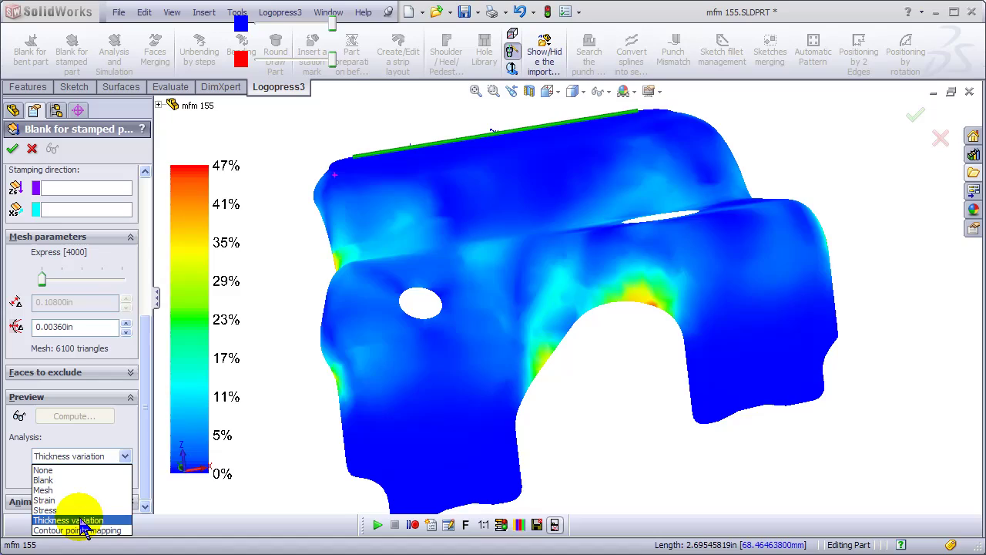
click(70, 520)
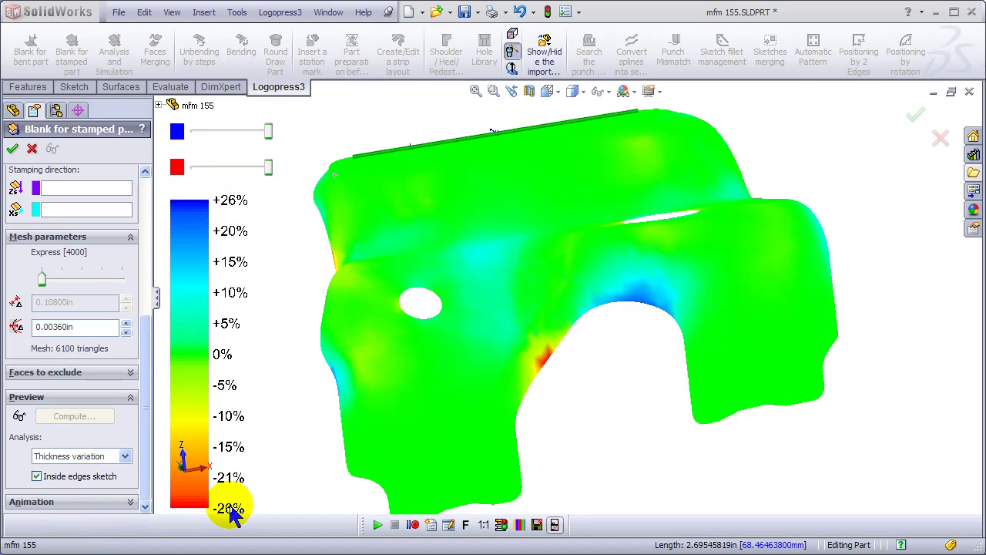
Display the Contour points mapping analysis and examine how the part's edges and holes map onto the flat blank
click(125, 456)
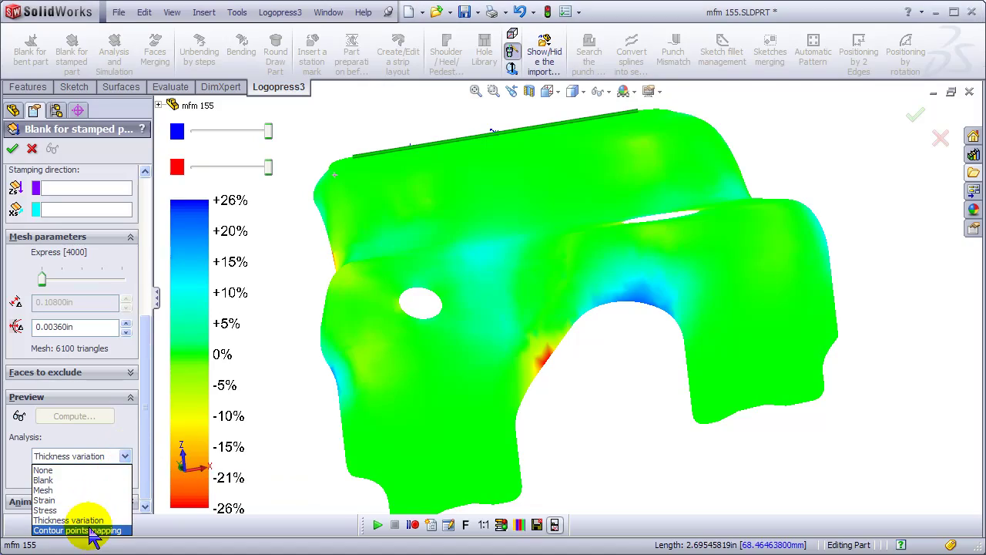
click(91, 530)
middle_drag(704, 352, 609, 389)
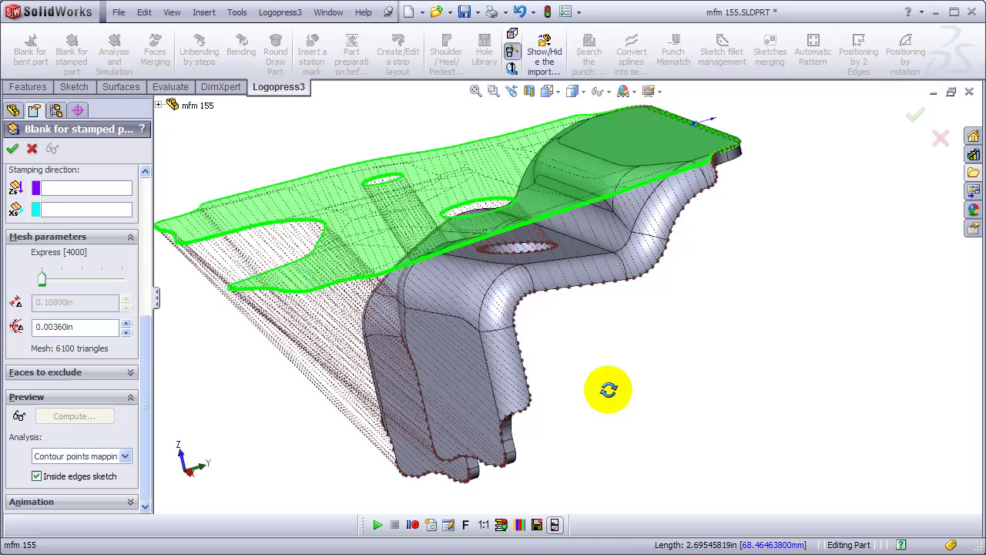
middle_drag(462, 297, 500, 346)
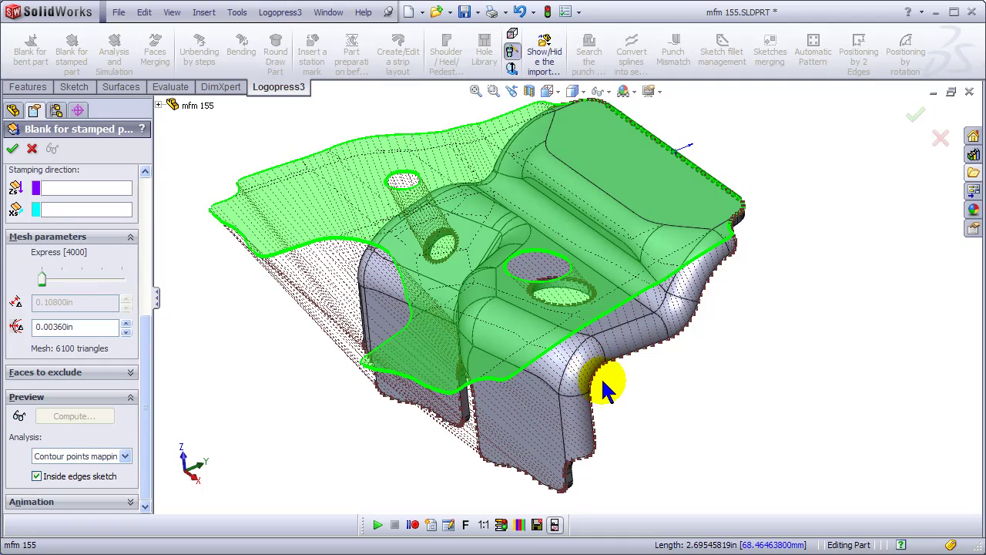
middle_drag(590, 356, 530, 330)
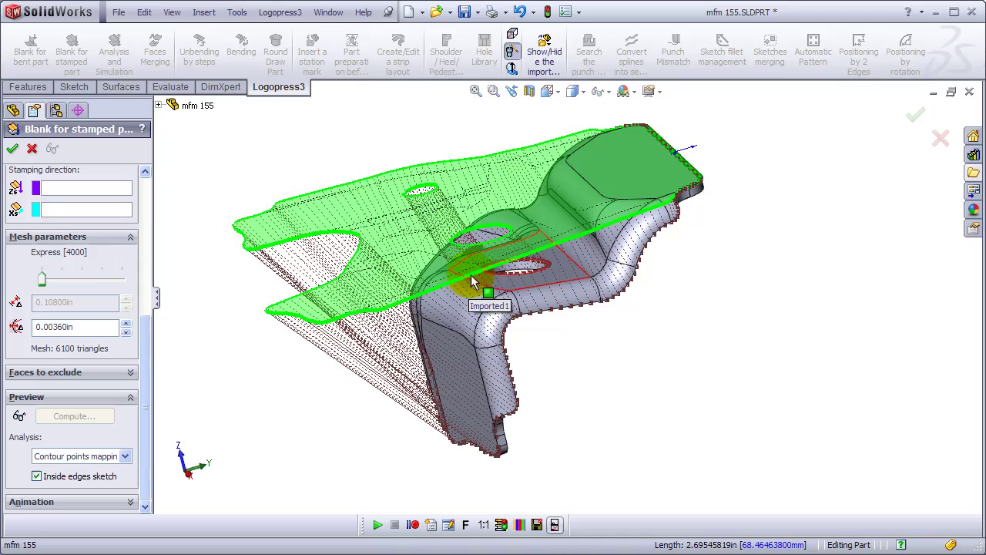
mouse_move(443, 297)
middle_down()
mouse_move(529, 304)
mouse_move(611, 335)
mouse_move(501, 253)
mouse_move(519, 259)
mouse_move(506, 275)
mouse_move(452, 297)
middle_up()
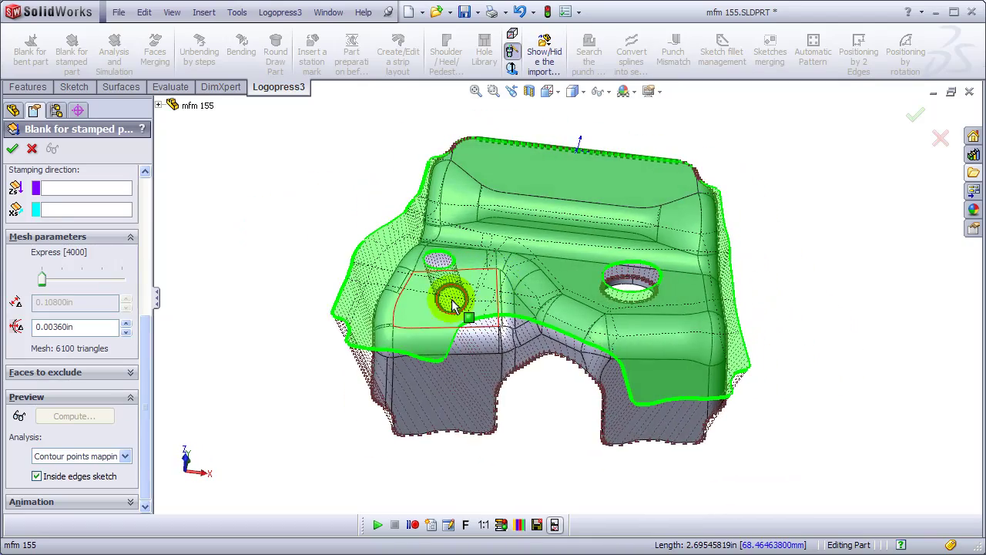
Return to the Thickness variation analysis and inspect the area around the arched cutout
click(125, 456)
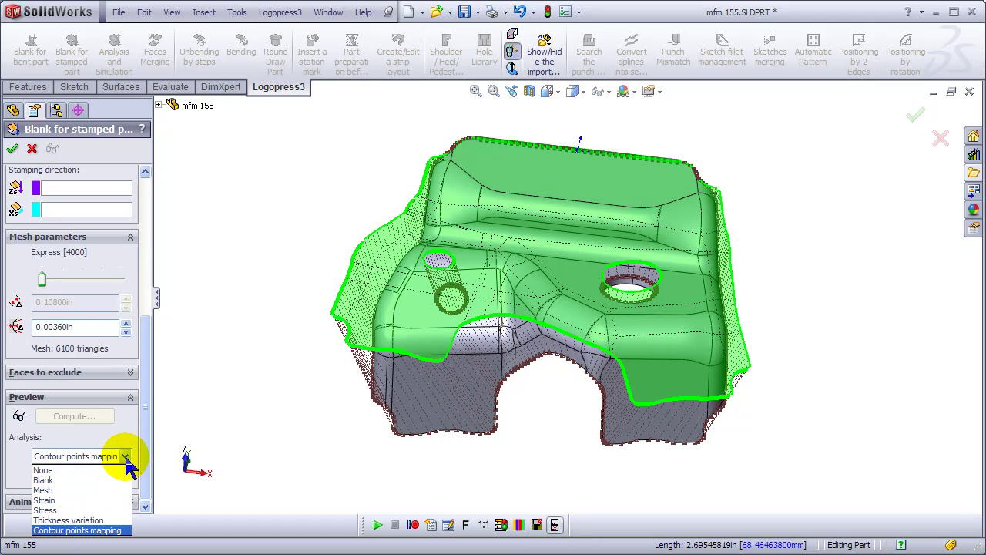
click(69, 520)
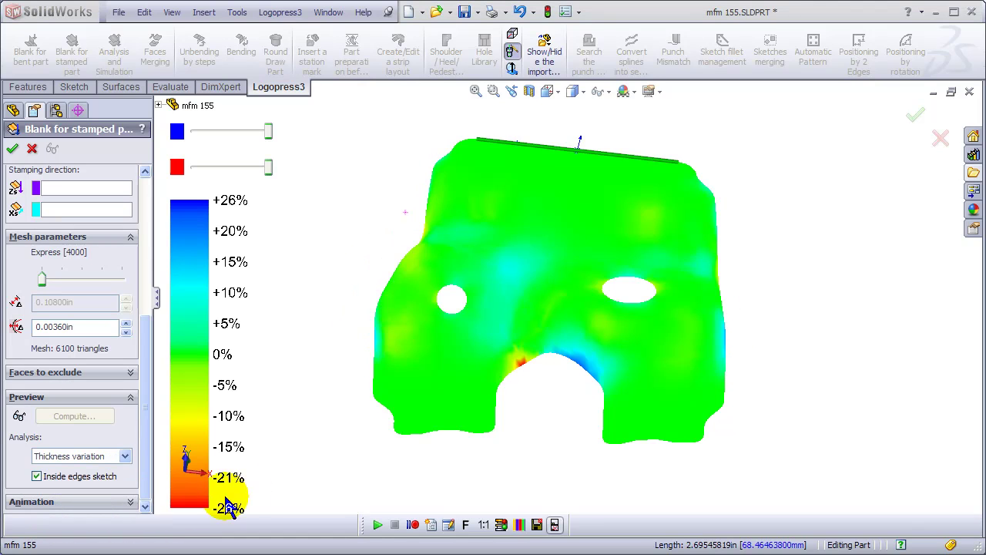
middle_drag(416, 452, 494, 371)
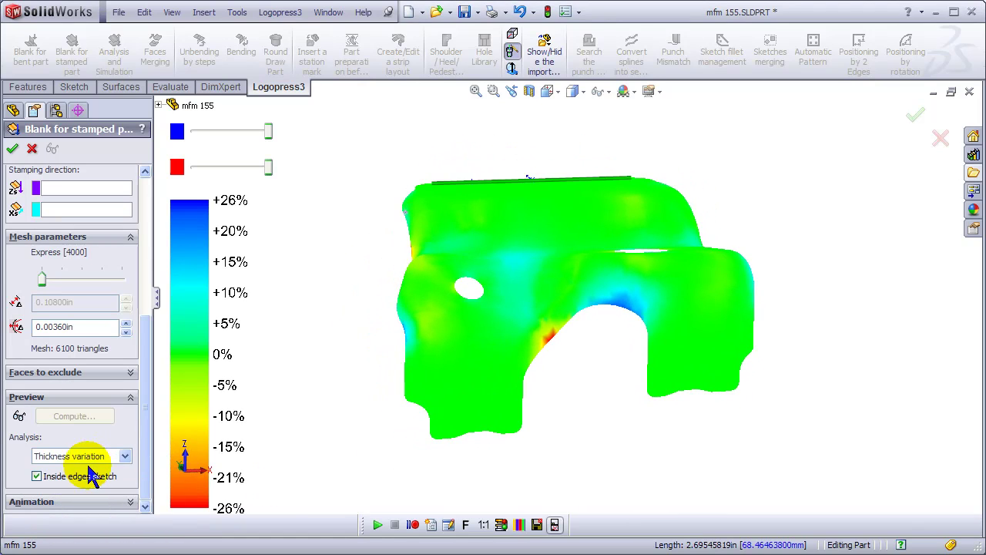
Play the forming animation of the thickness variation, reduce its speed, and stop it
click(126, 501)
click(82, 450)
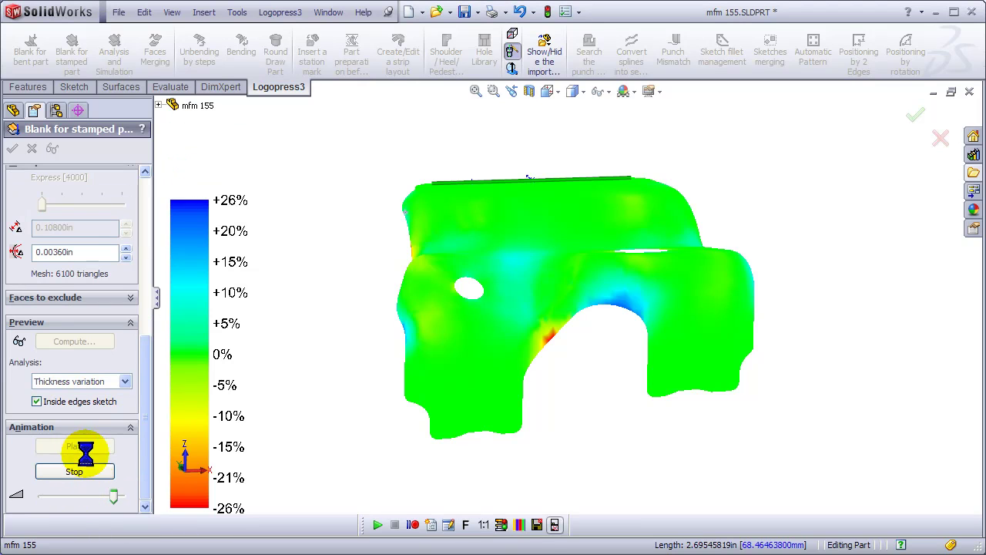
drag(105, 495, 50, 495)
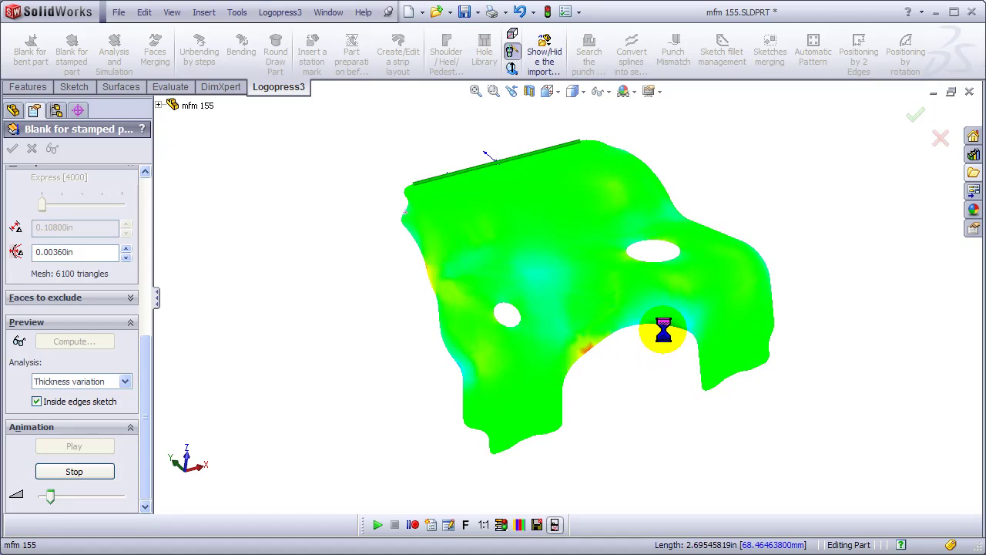
click(85, 471)
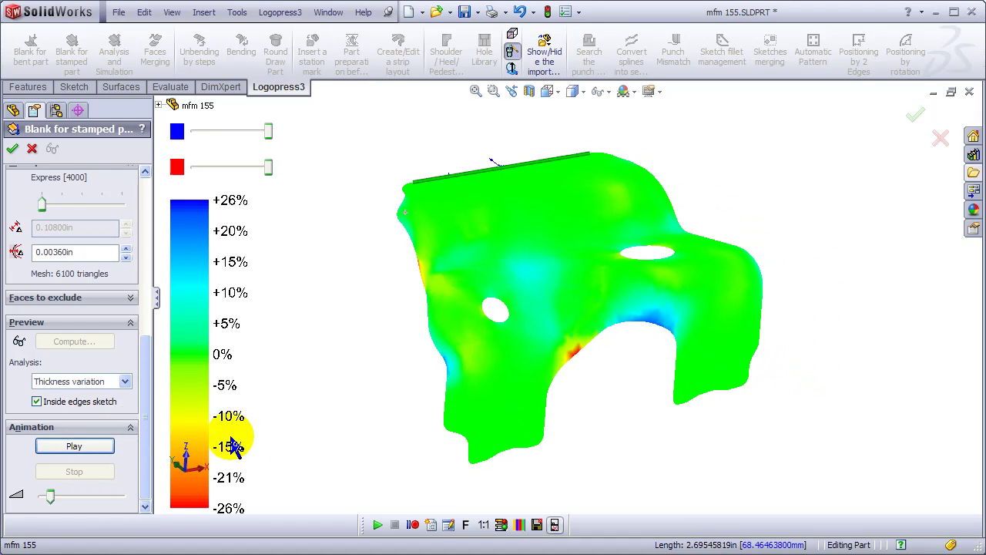
drag(145, 428, 137, 242)
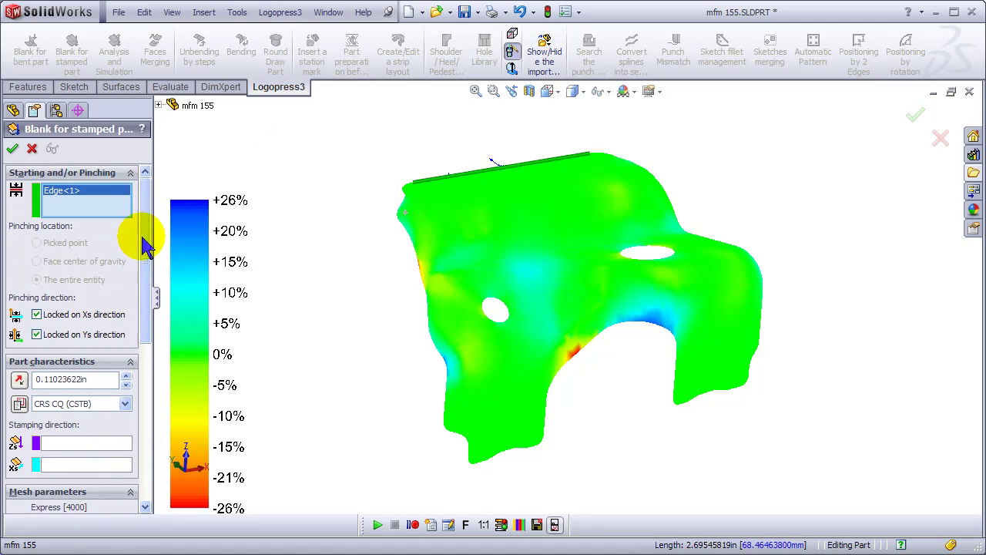
Accept the computed blank for the stamped part and hide the Inside edges sketch1 lying on it
click(11, 148)
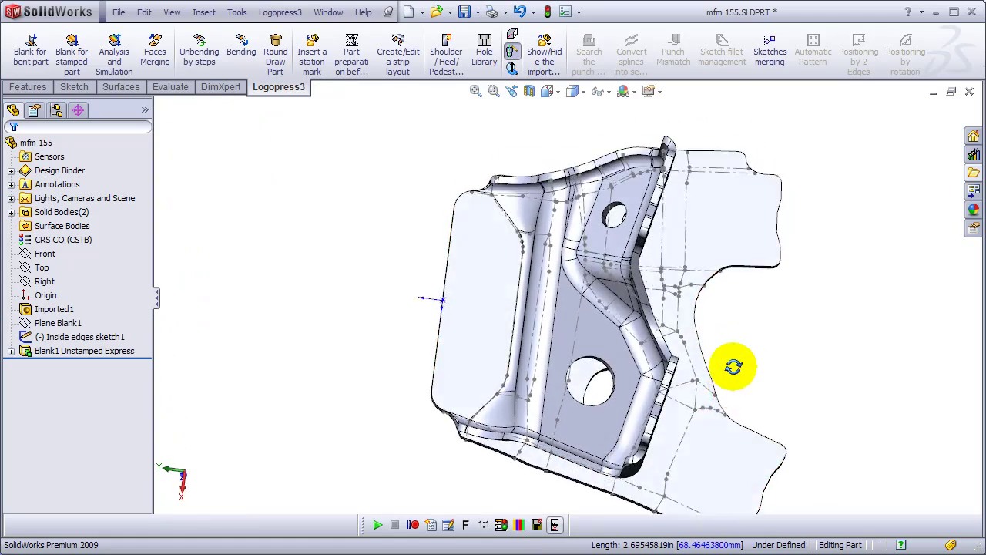
middle_drag(733, 366, 647, 221)
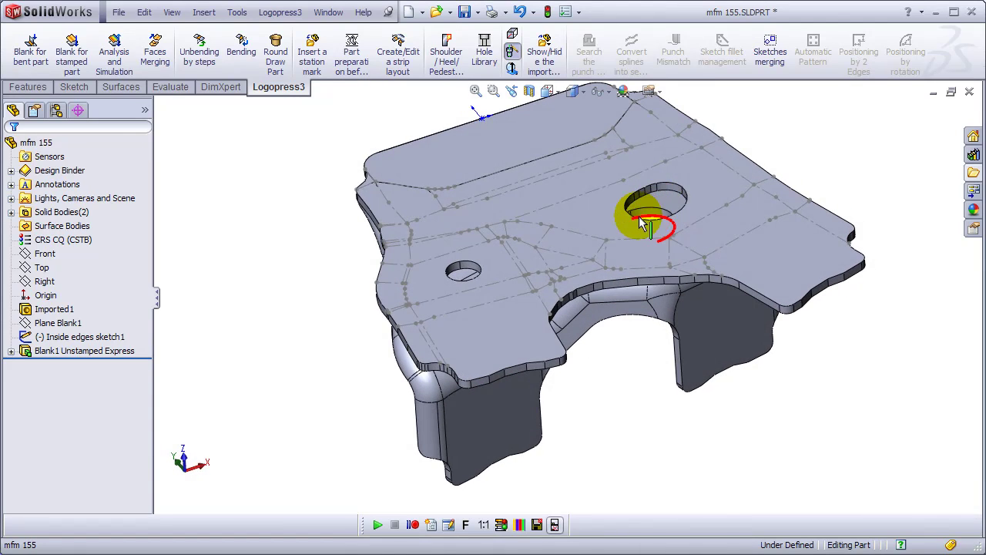
click(85, 337)
click(84, 310)
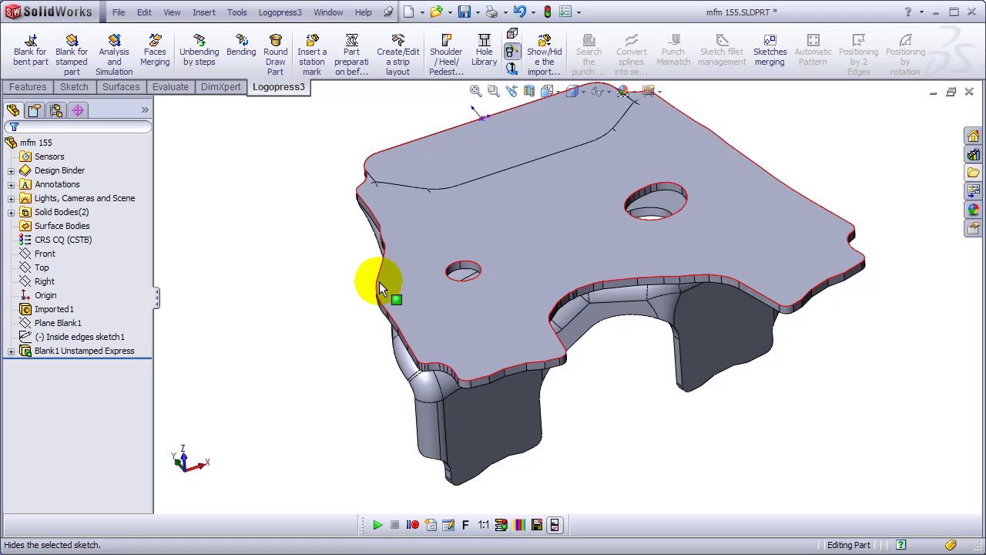
Hide the Blank1 Unstamped Express body and check the arc lengths of both edges around the formed flange's rounded corner
mouse_move(381, 280)
middle_down()
mouse_move(579, 258)
mouse_move(556, 180)
middle_up()
scroll(508, 260, down, 4)
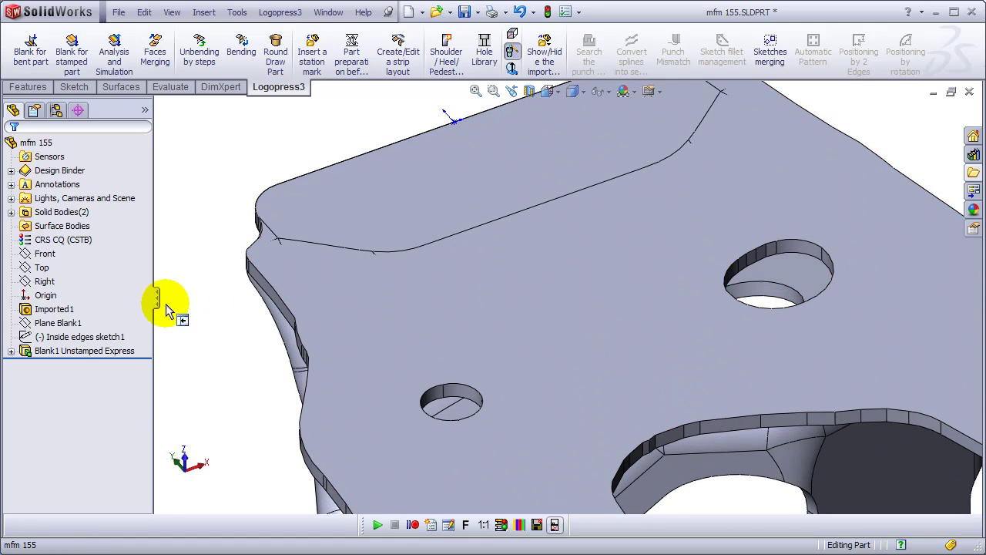
click(43, 351)
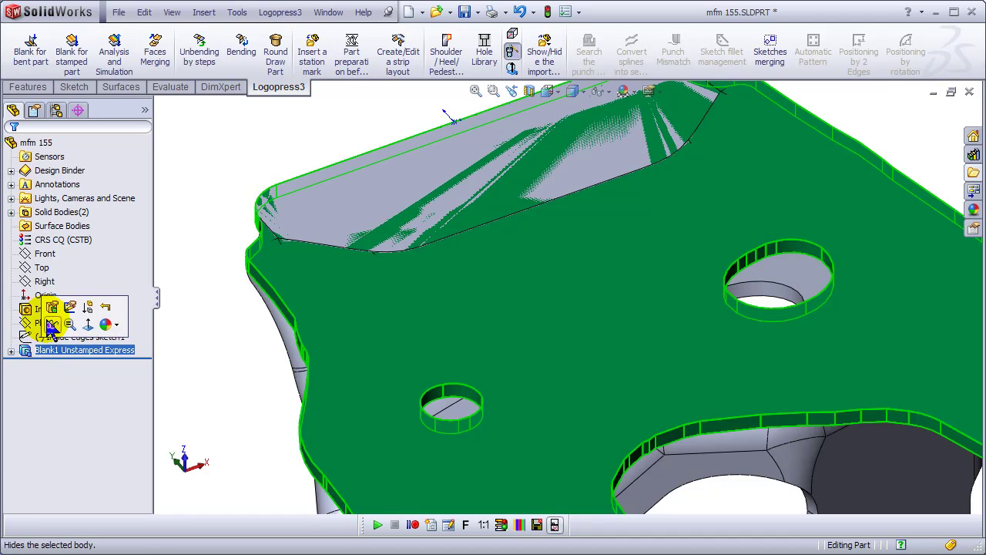
click(51, 324)
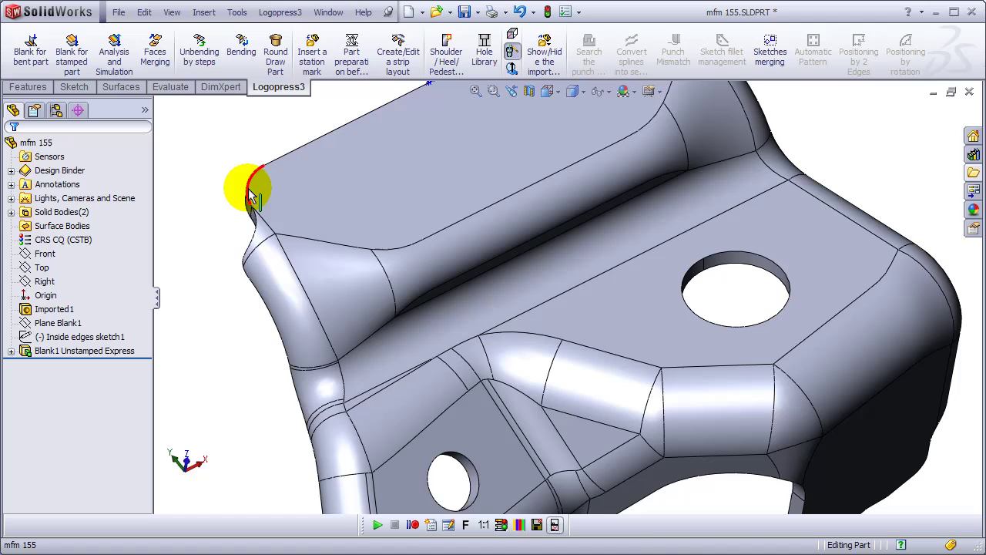
click(251, 194)
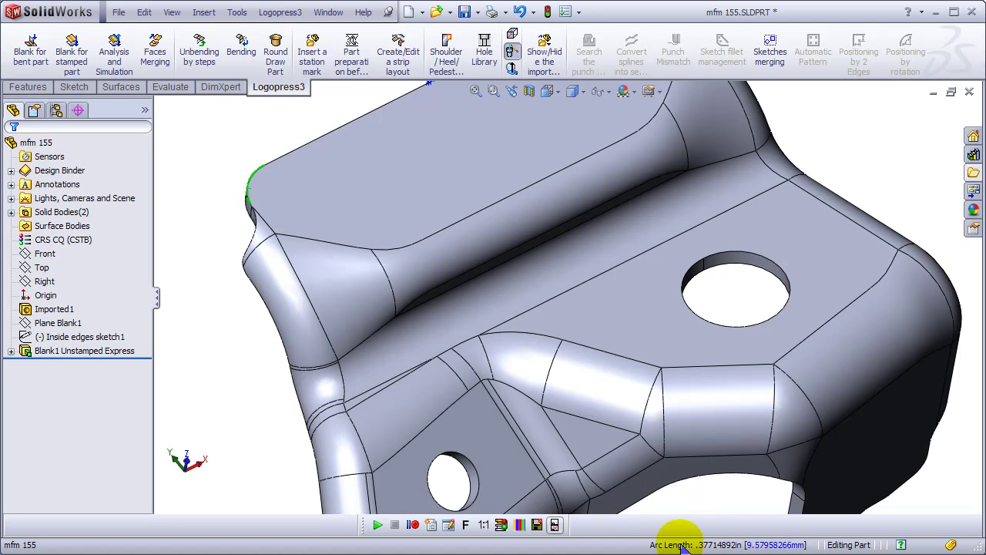
middle_drag(587, 323, 521, 331)
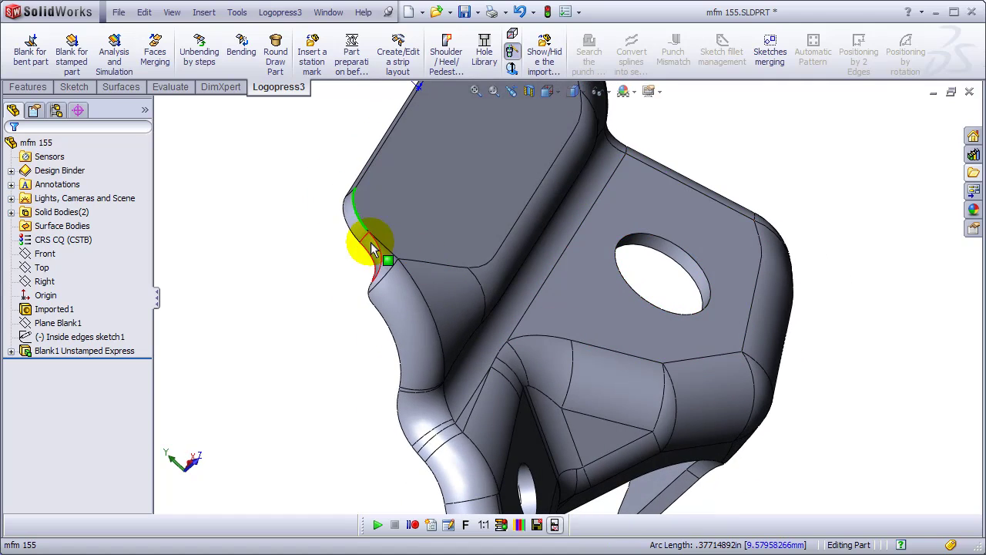
click(346, 225)
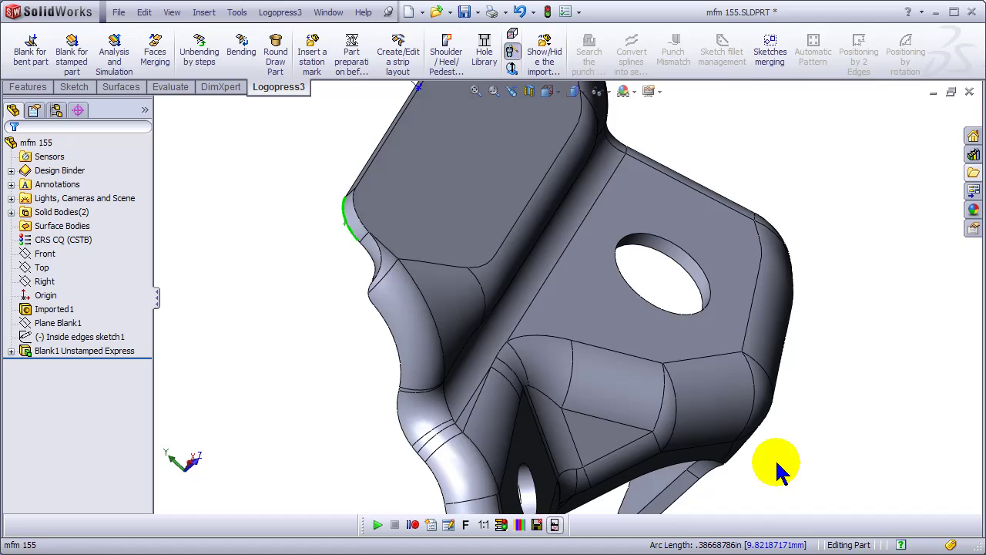
middle_drag(775, 462, 619, 467)
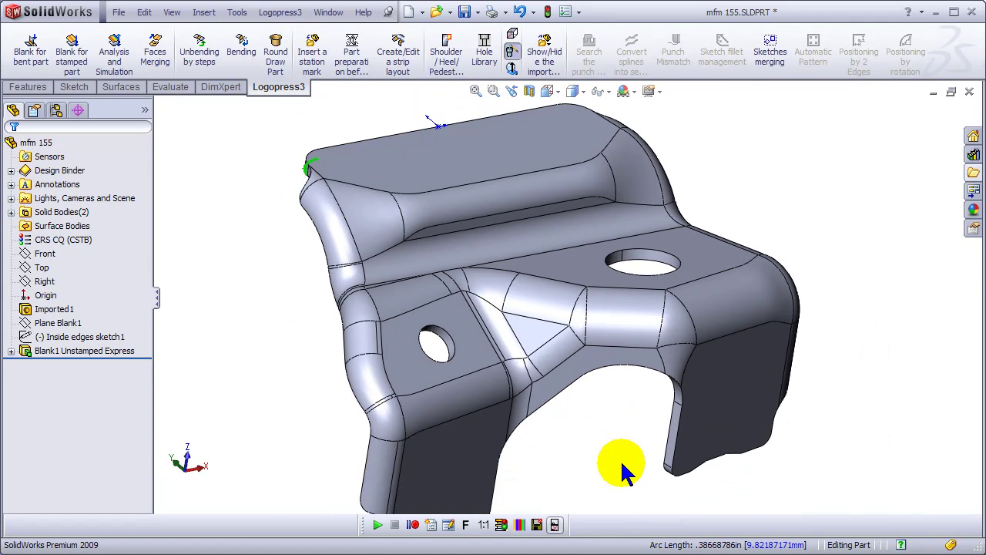
Show the Blank1 Unstamped Express body again and hide the Imported1 body so only the flat blank is displayed
click(65, 349)
click(64, 325)
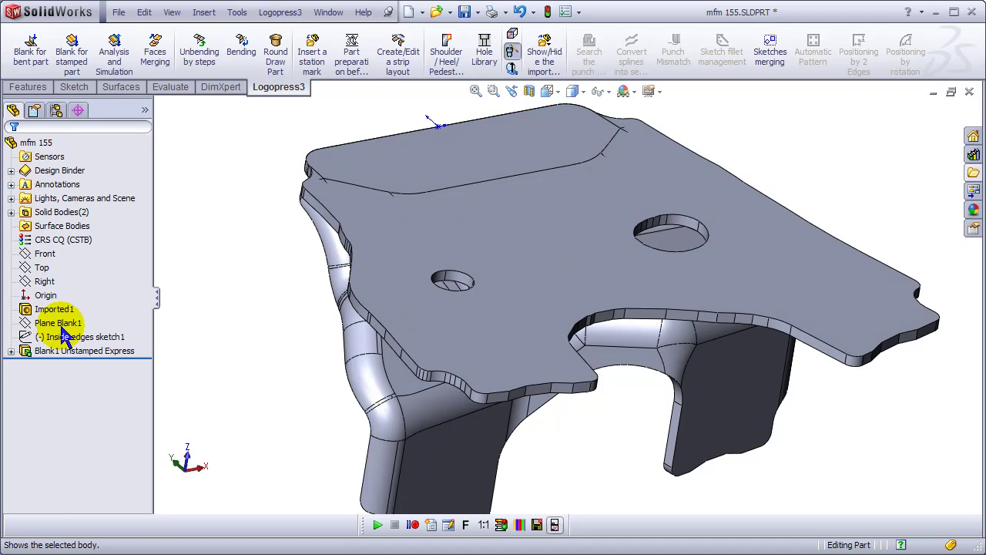
click(47, 310)
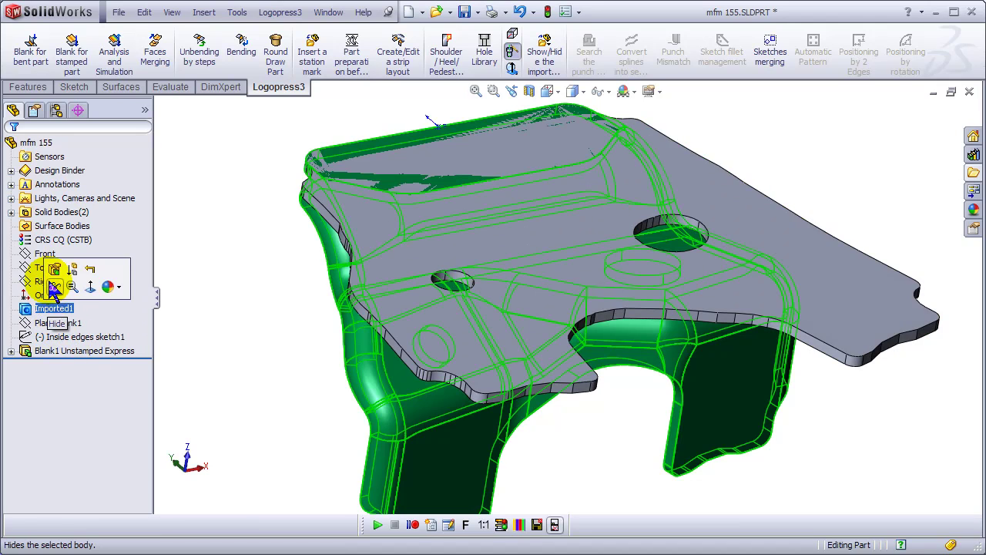
click(55, 285)
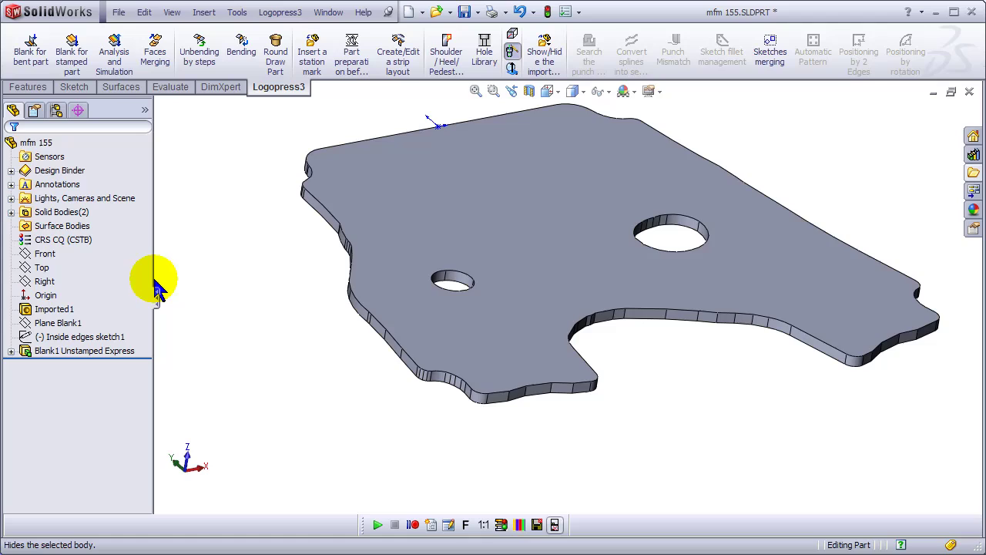
Check the radius of the flat blank's rounded corner at the end of the straight pinched edge
middle_drag(348, 227, 347, 270)
scroll(346, 181, down, 5)
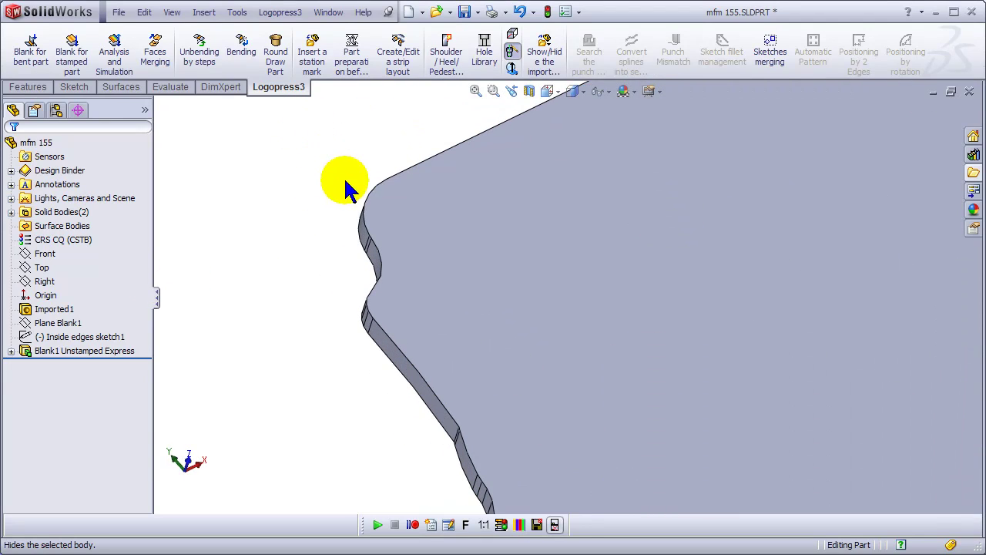
click(368, 206)
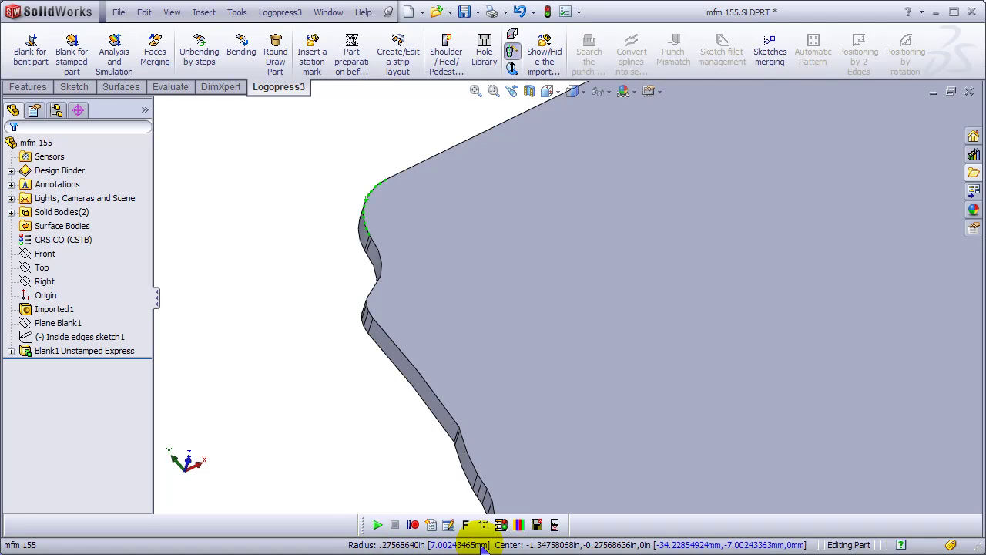
Check the corner radius at the tip of the blank's leg beside the arched cutout, and clear the selection
scroll(507, 312, up, 5)
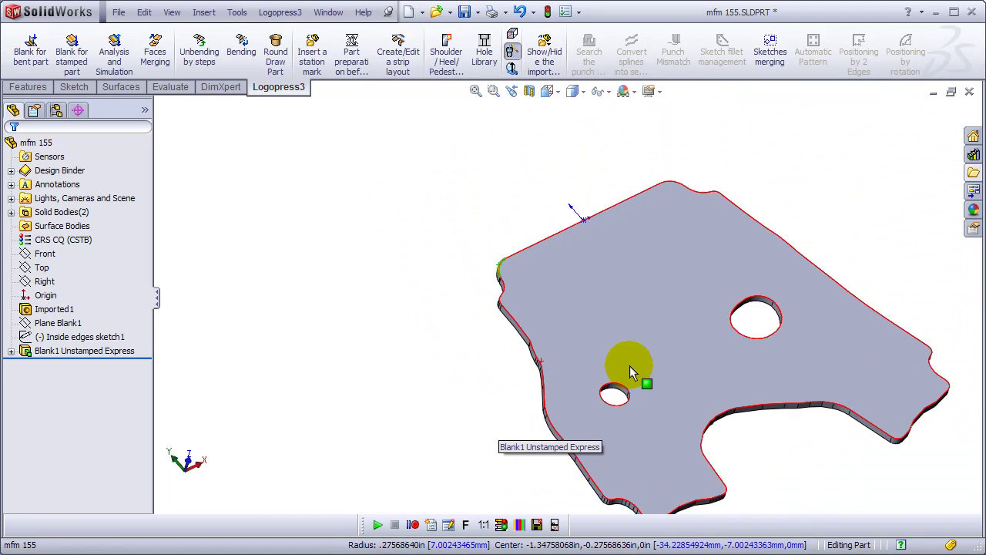
scroll(695, 433, down, 5)
scroll(662, 437, down, 3)
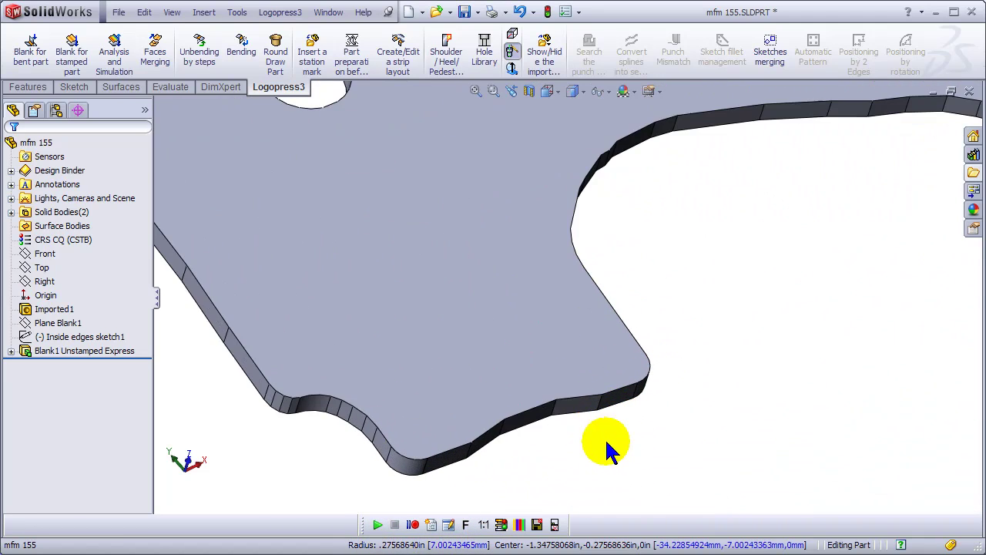
click(408, 470)
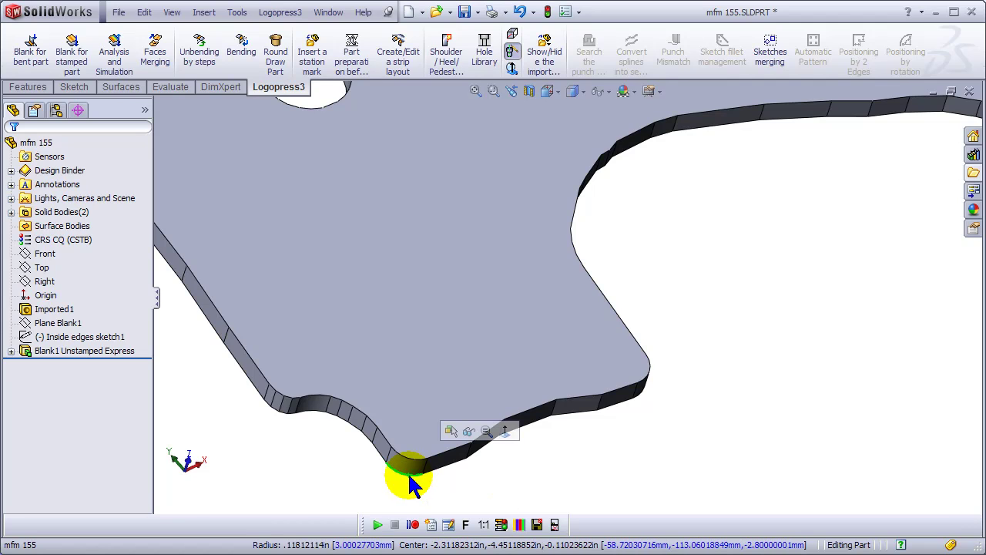
click(793, 381)
scroll(725, 209, up, 1)
scroll(725, 209, up, 4)
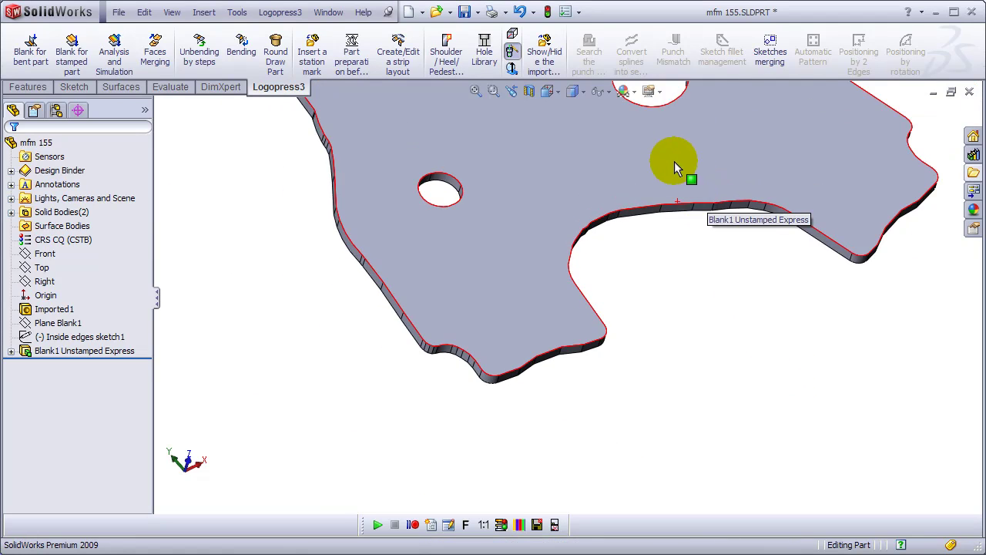
Show the Imported1 formed body together with the flat blank
middle_drag(581, 141, 467, 232)
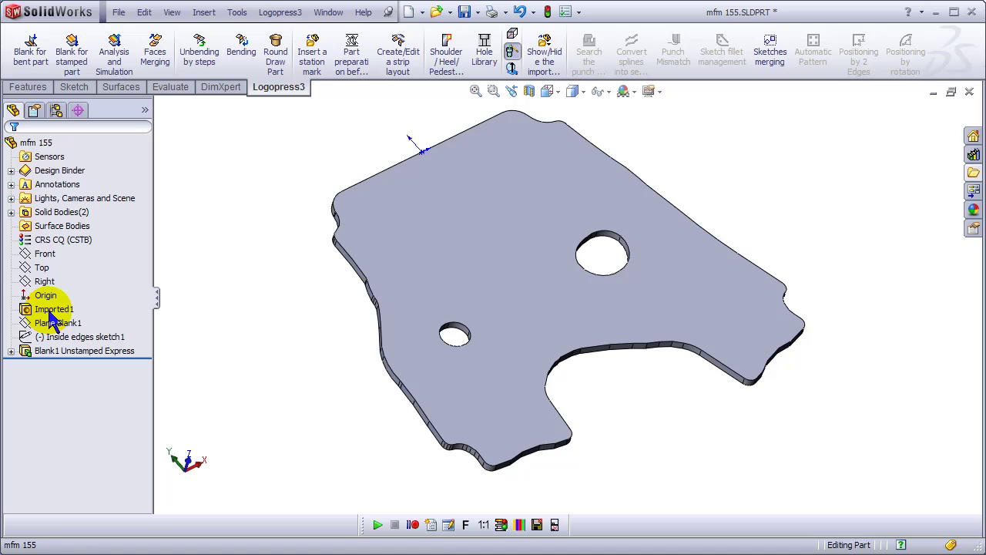
click(48, 309)
click(60, 285)
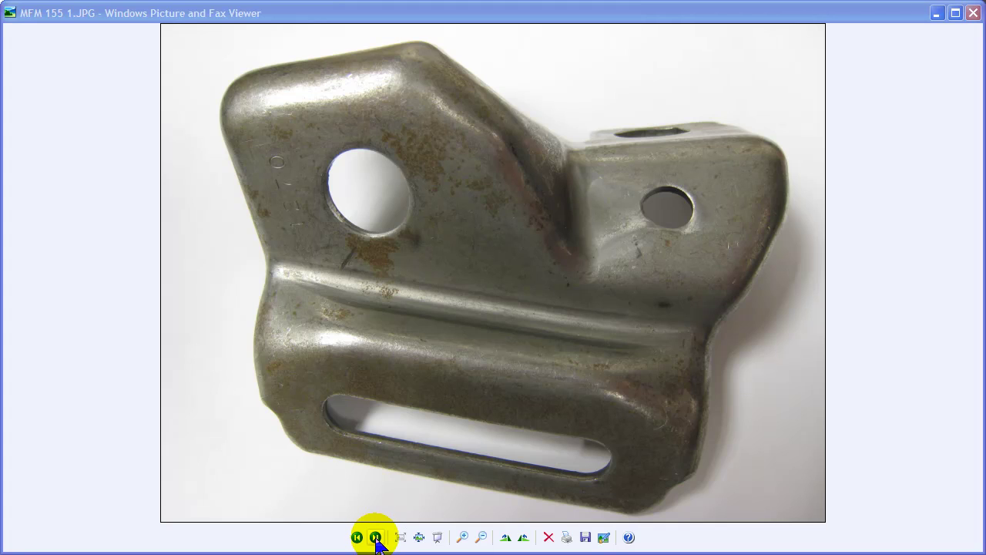
Switch to Windows Picture and Fax Viewer and go through the MFM 155 photos, examining the real part's shape and the micrometer thickness checks
click(375, 537)
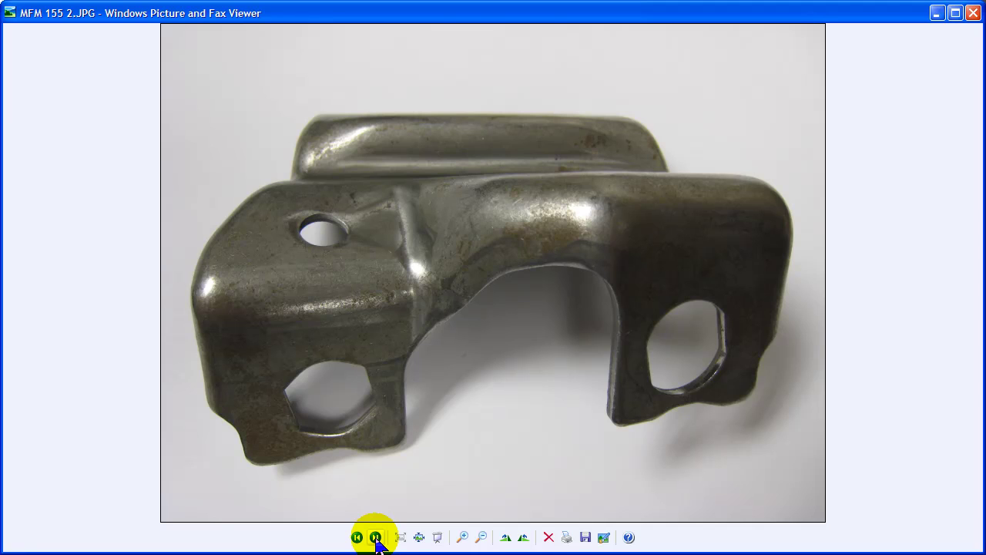
click(375, 537)
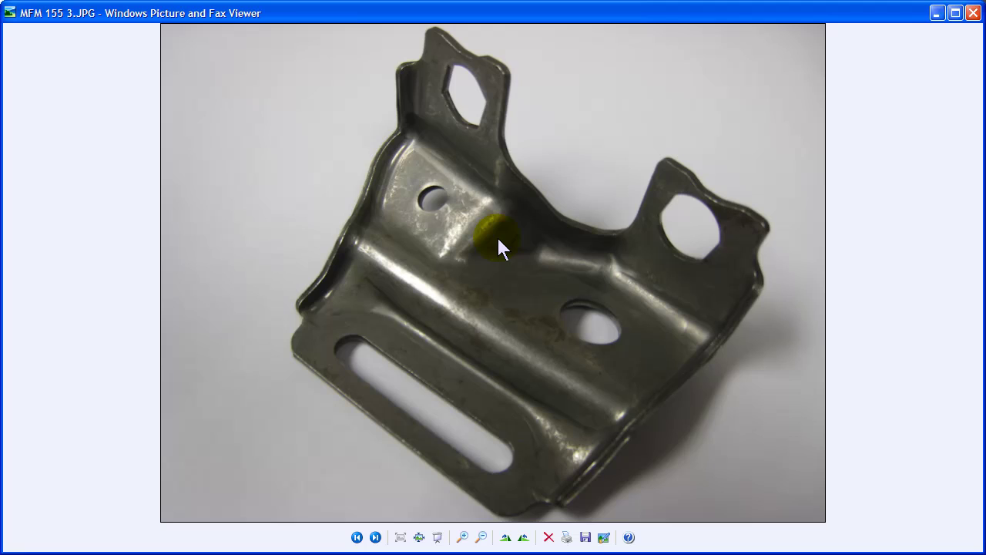
click(375, 537)
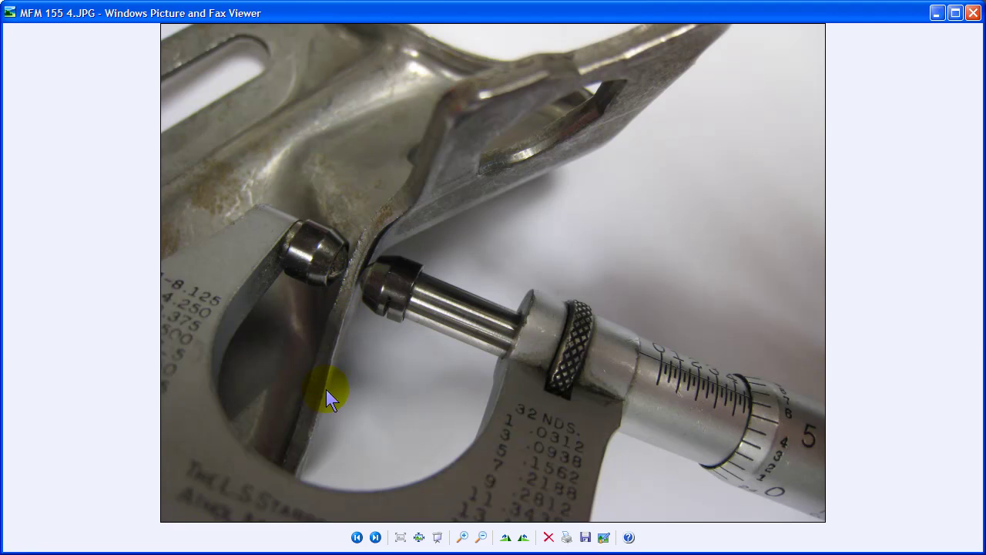
click(376, 537)
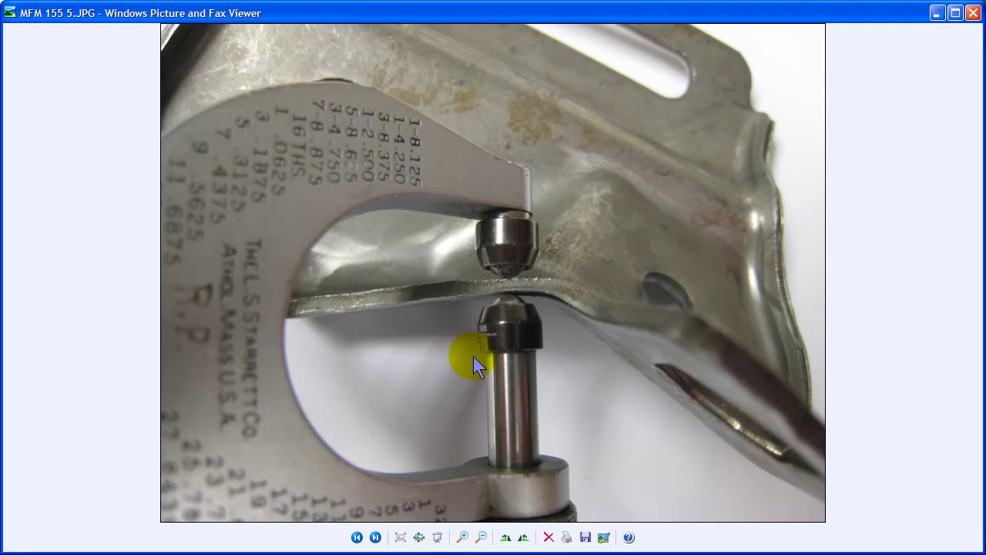
click(375, 537)
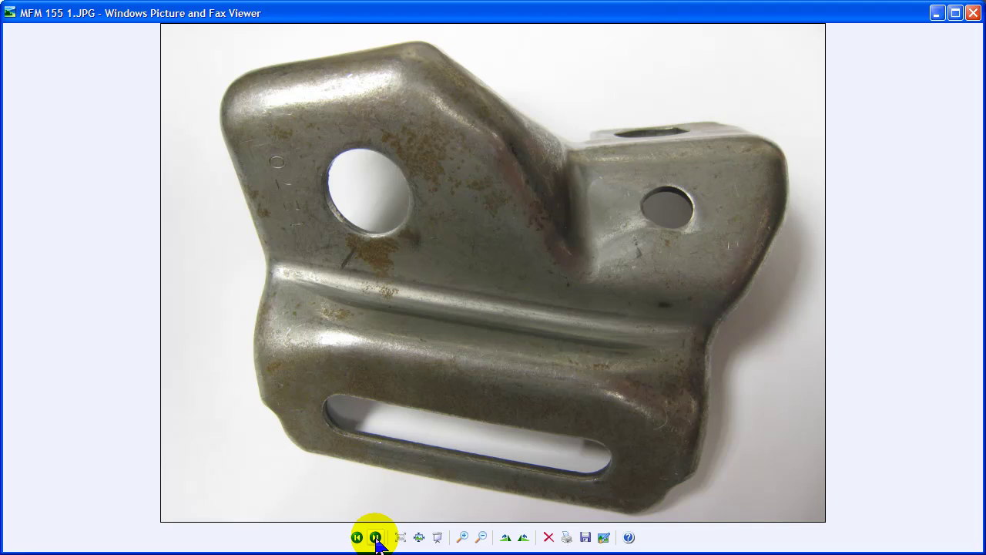
click(375, 537)
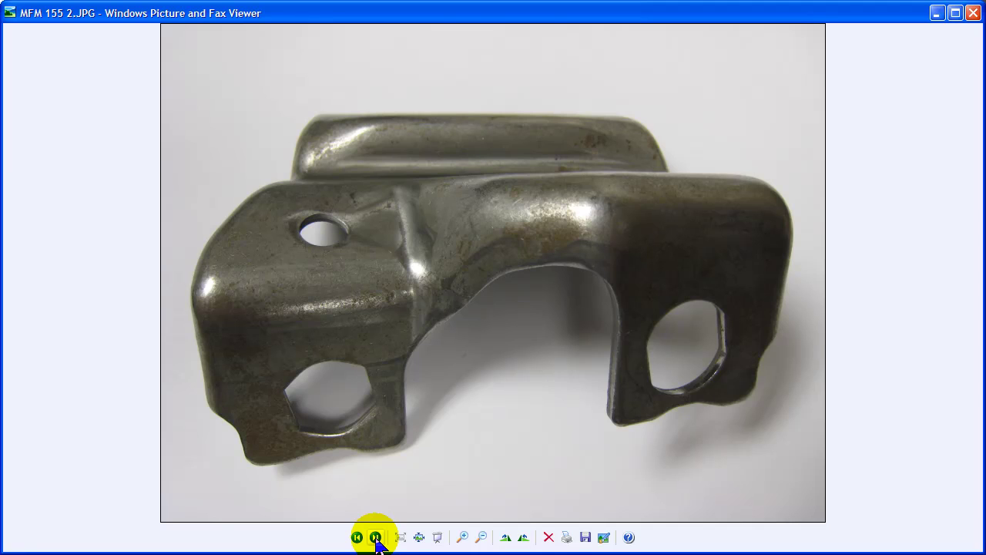
click(375, 538)
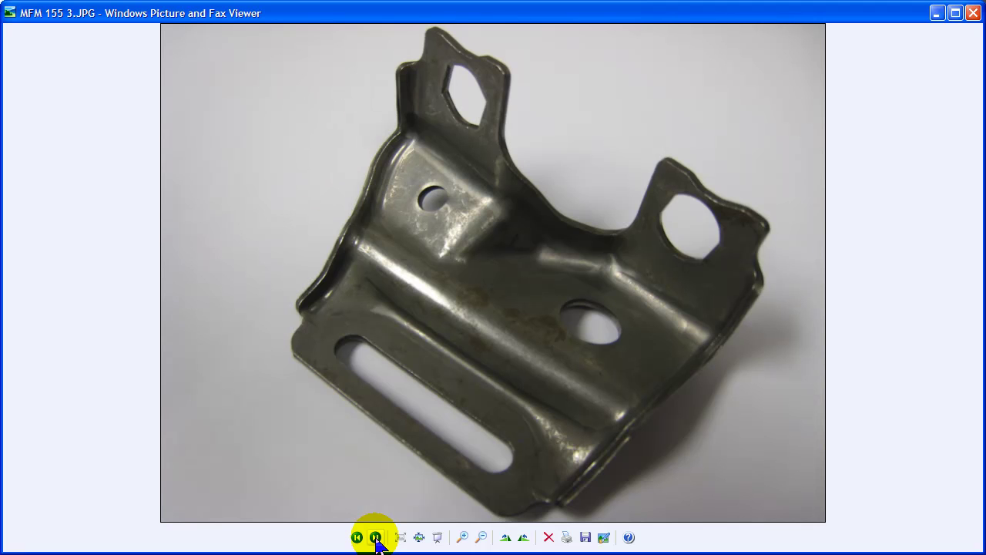